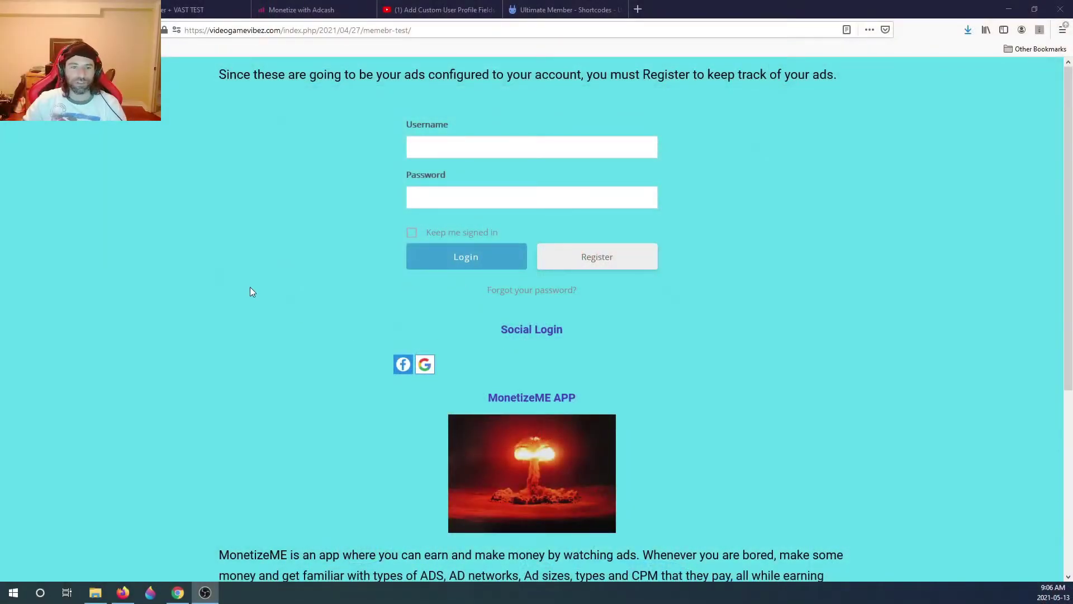
Switch to the WordPress admin in Chrome and go to Installed Plugins, then Add New.
left_click(250, 291)
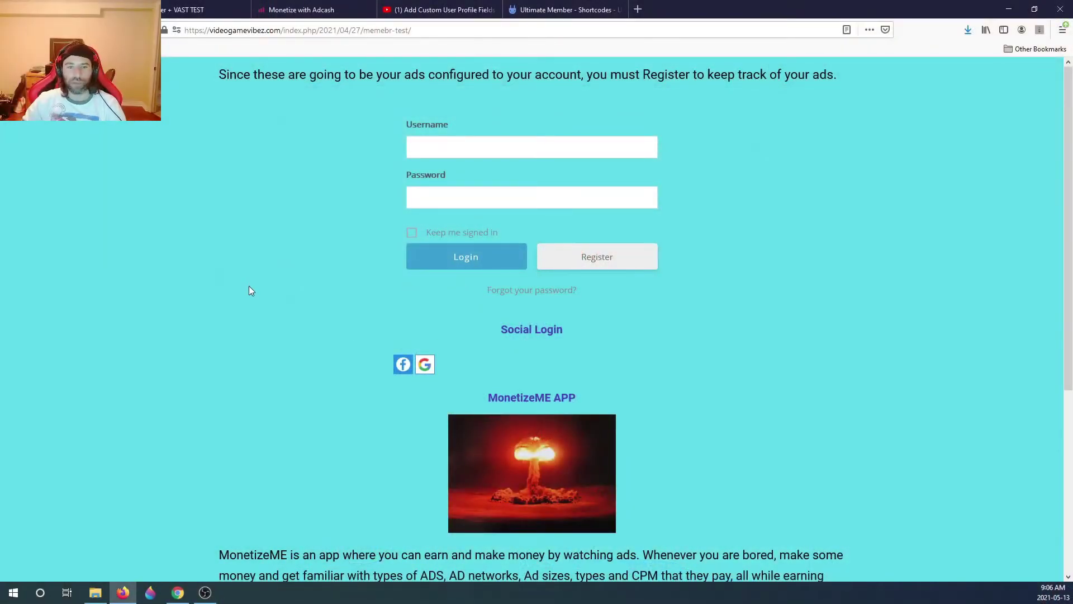
scroll(310, 414, "down", 4)
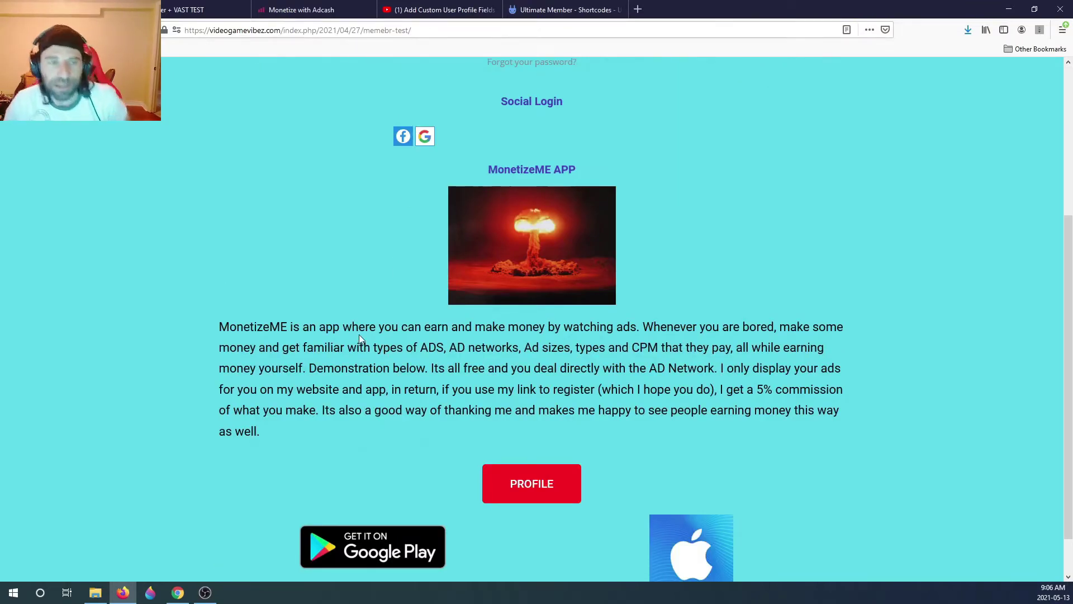
scroll(359, 334, "down", 1)
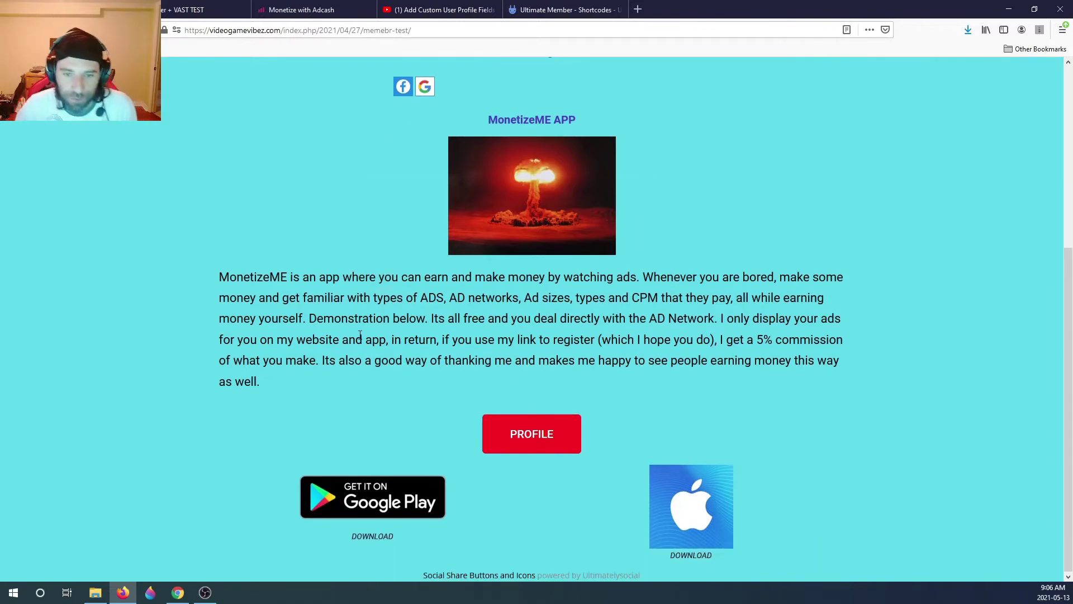
scroll(340, 313, "up", 5)
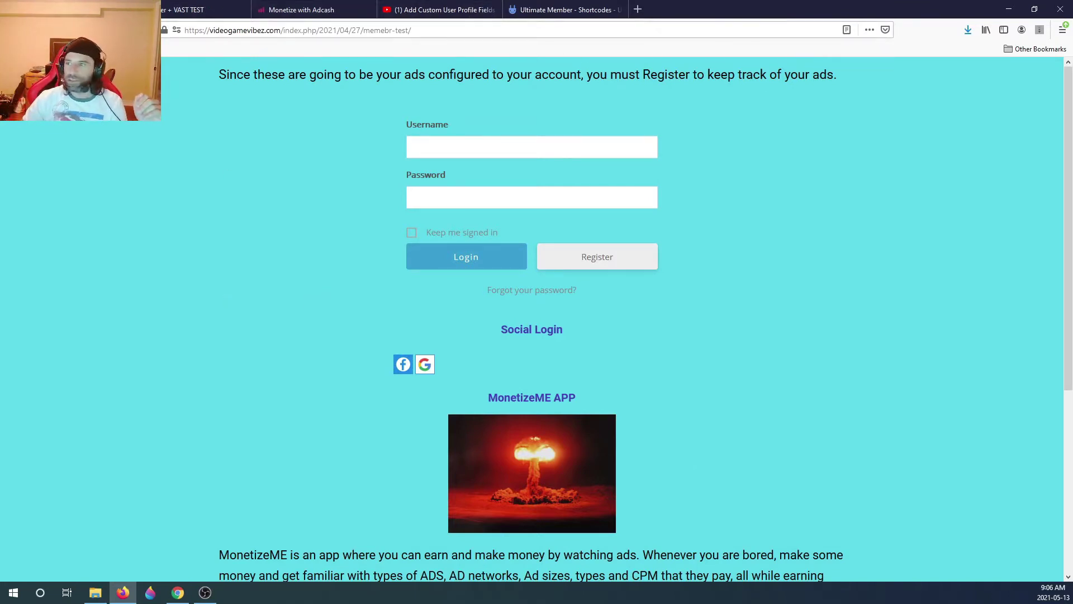
left_click(178, 592)
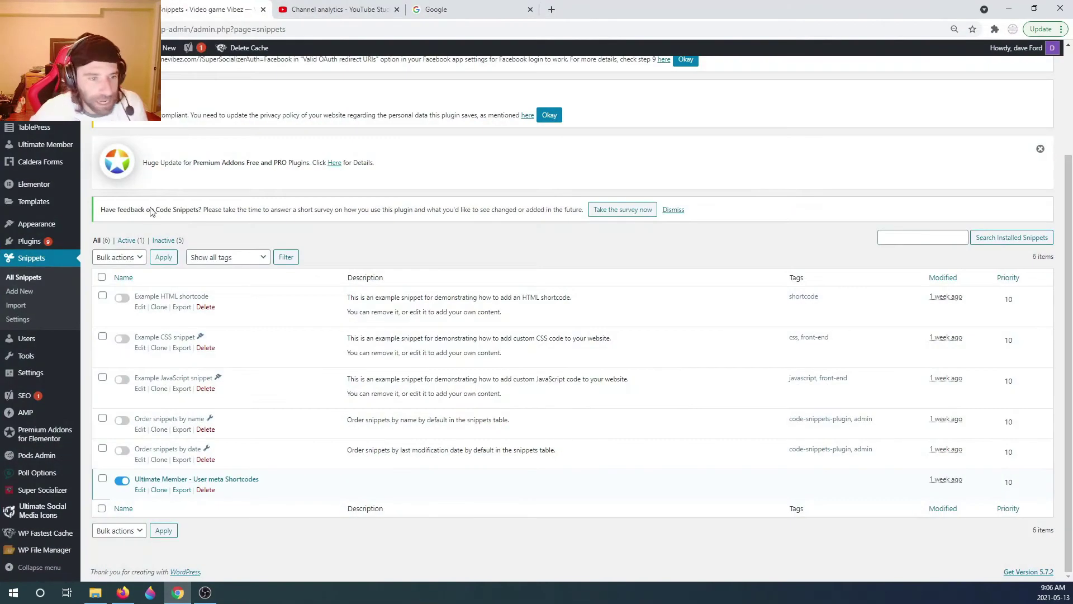
scroll(95, 262, "up", 2)
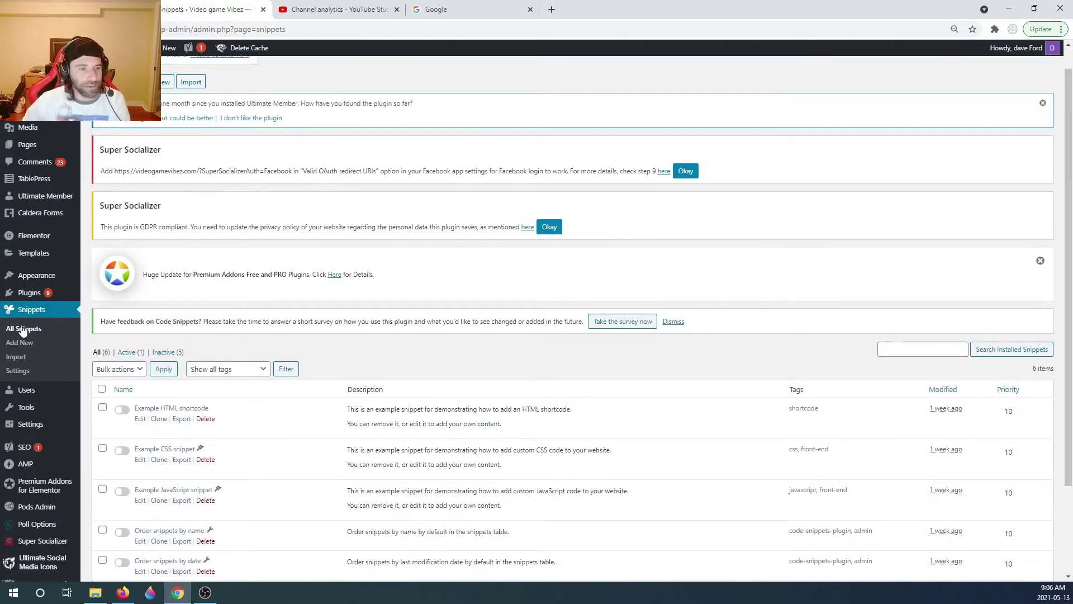
left_click(33, 294)
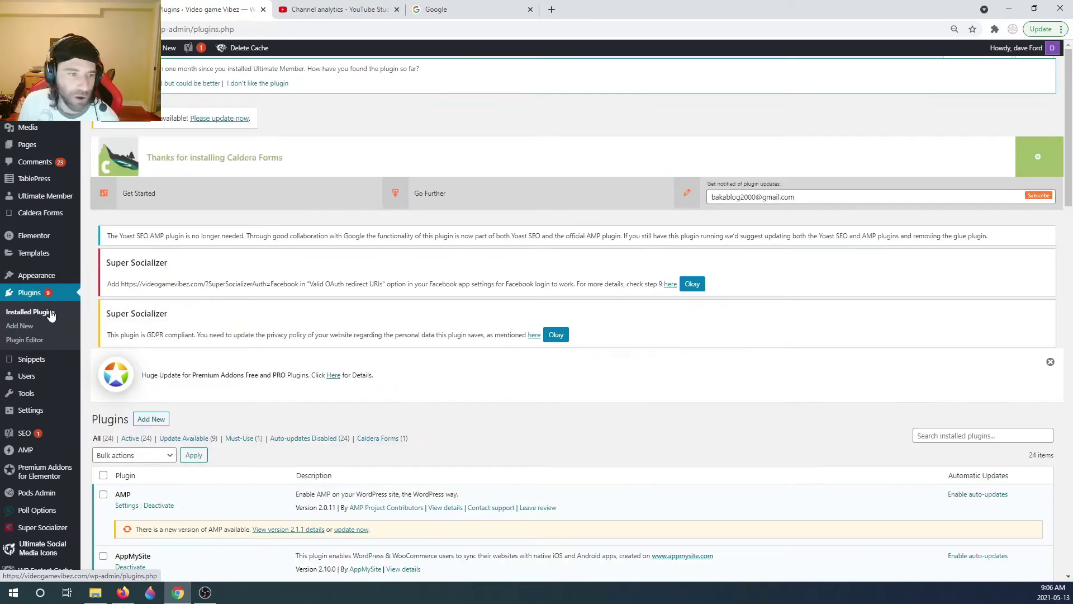
scroll(248, 344, "down", 4)
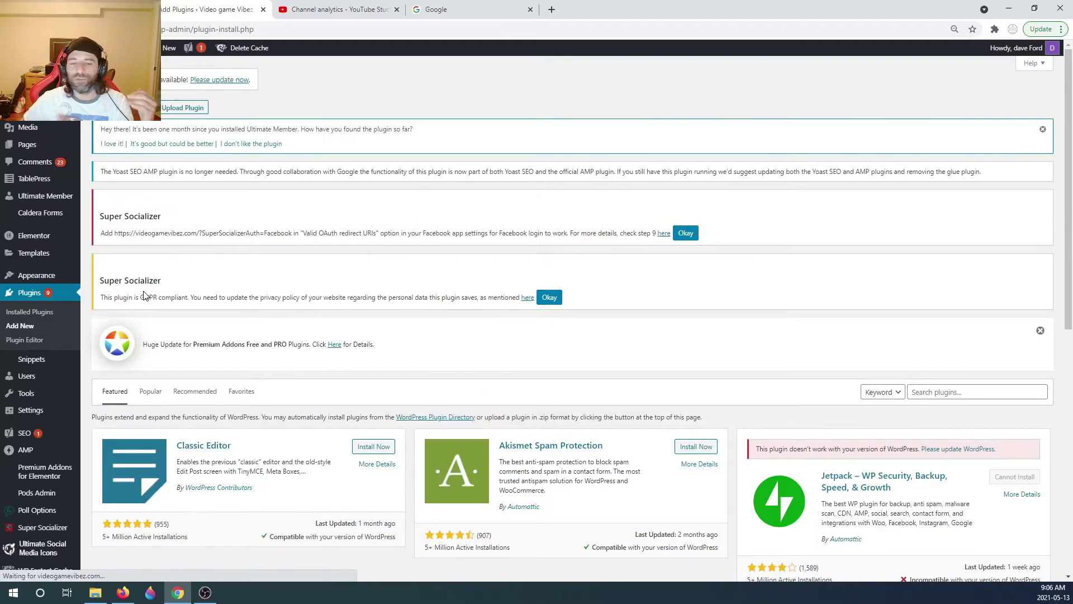
Search plugins for 'sn' to confirm Code Snippets is Active, then return to All Snippets.
left_click(967, 398)
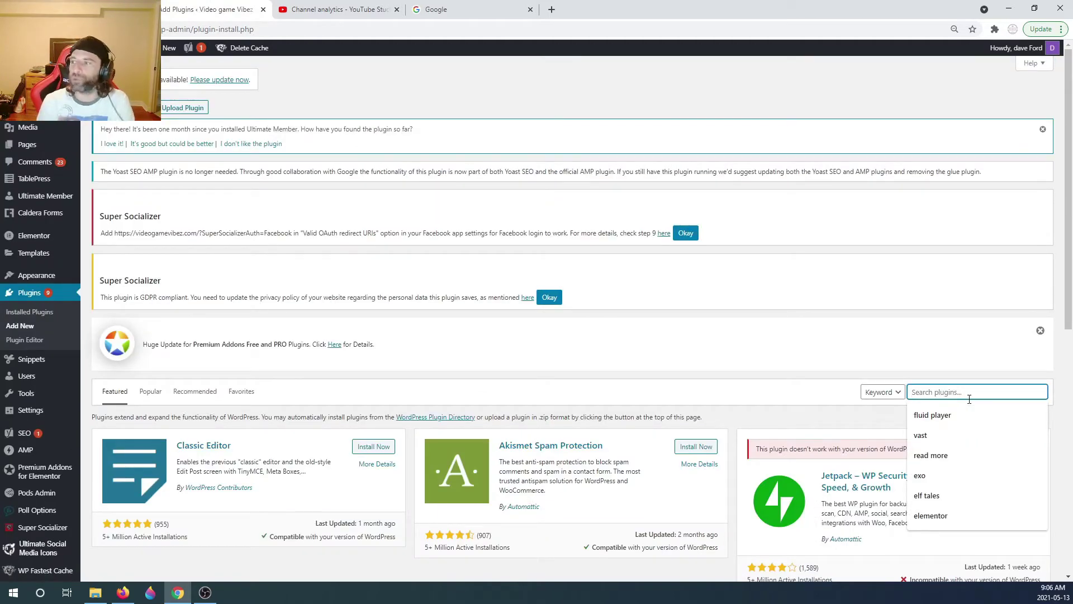
type("snippets")
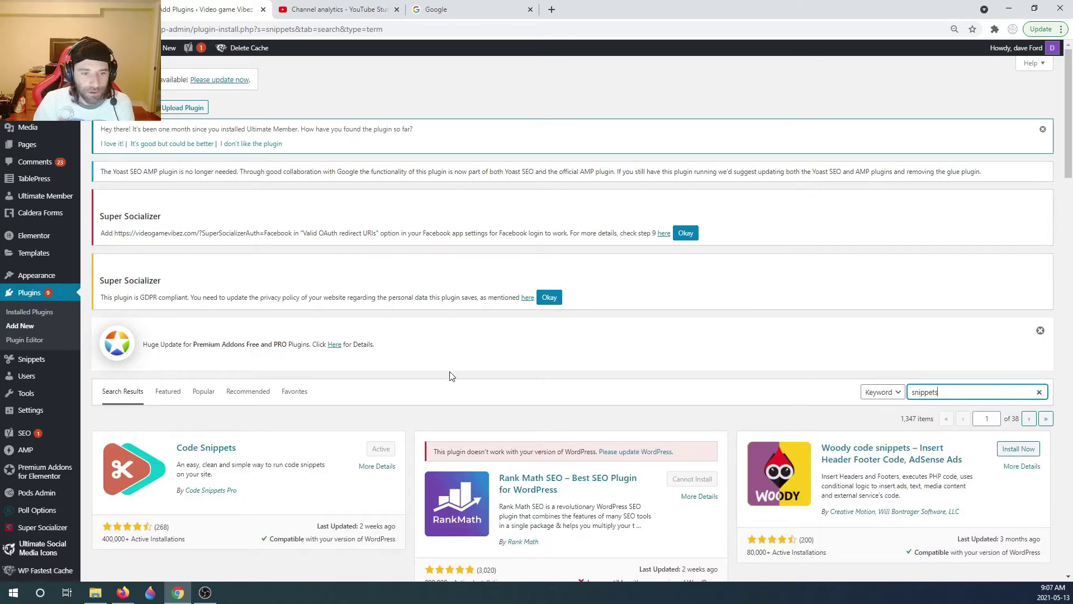
scroll(274, 463, "down", 2)
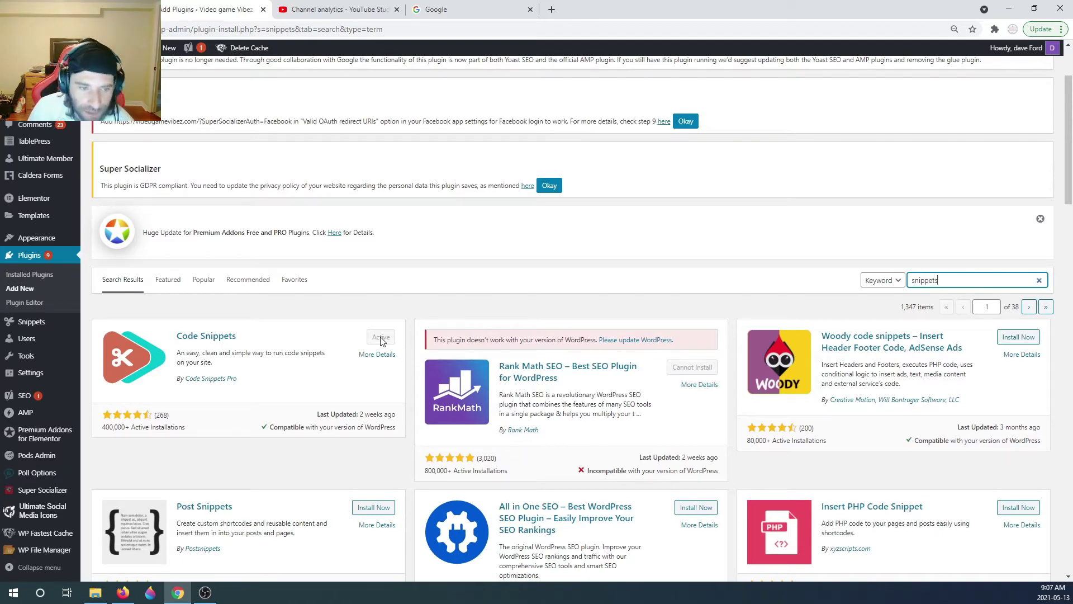
left_click(40, 325)
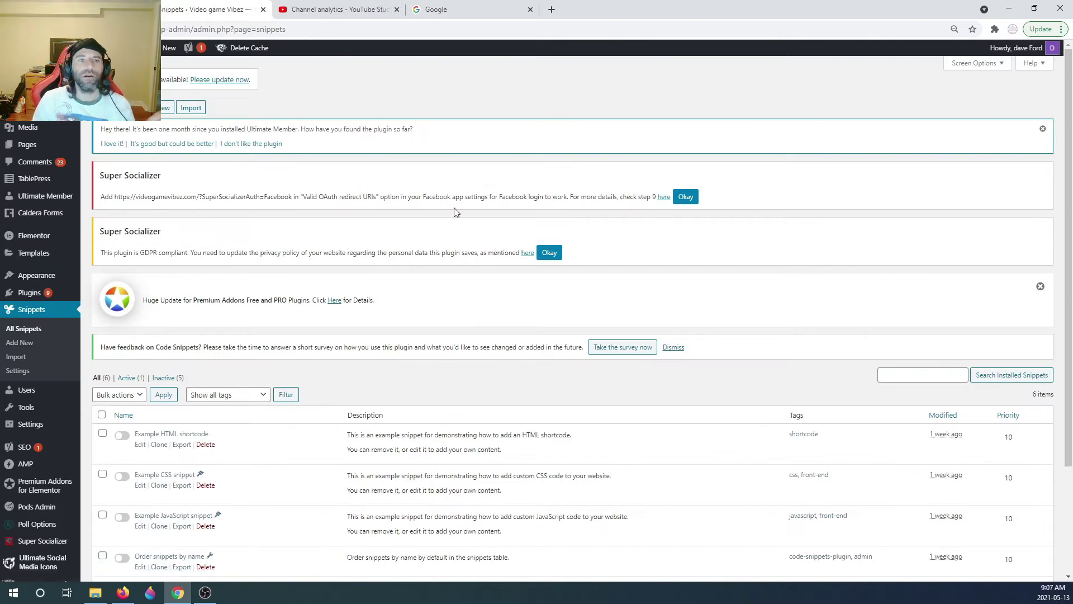
left_click(447, 10)
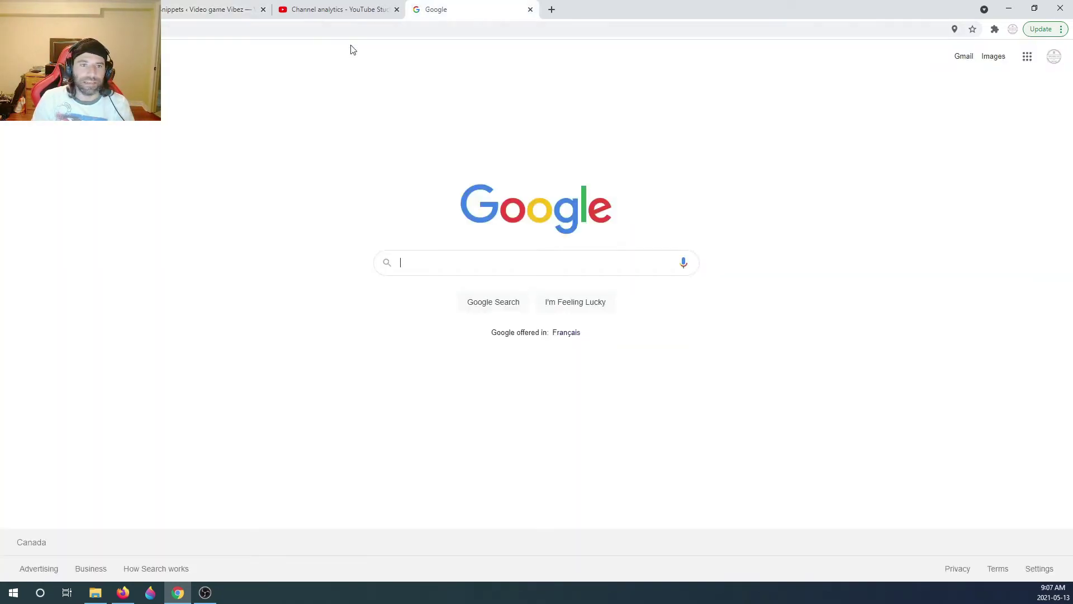
left_click(205, 17)
scroll(282, 380, "down", 3)
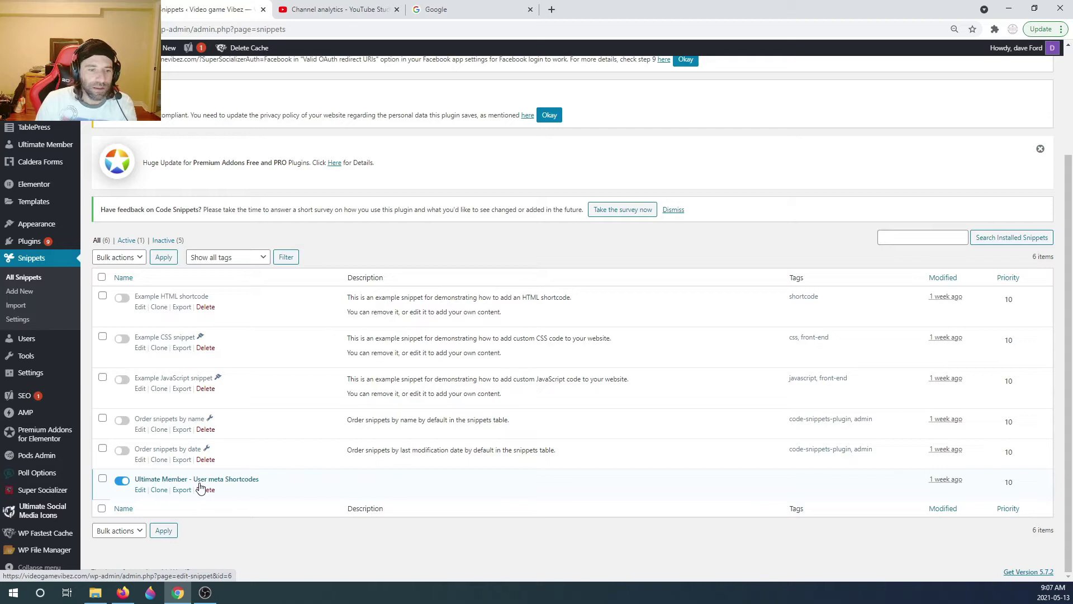
Google 'ultim', refine the suggested query, and search 'ultimate member user page shortcode'.
left_click(457, 5)
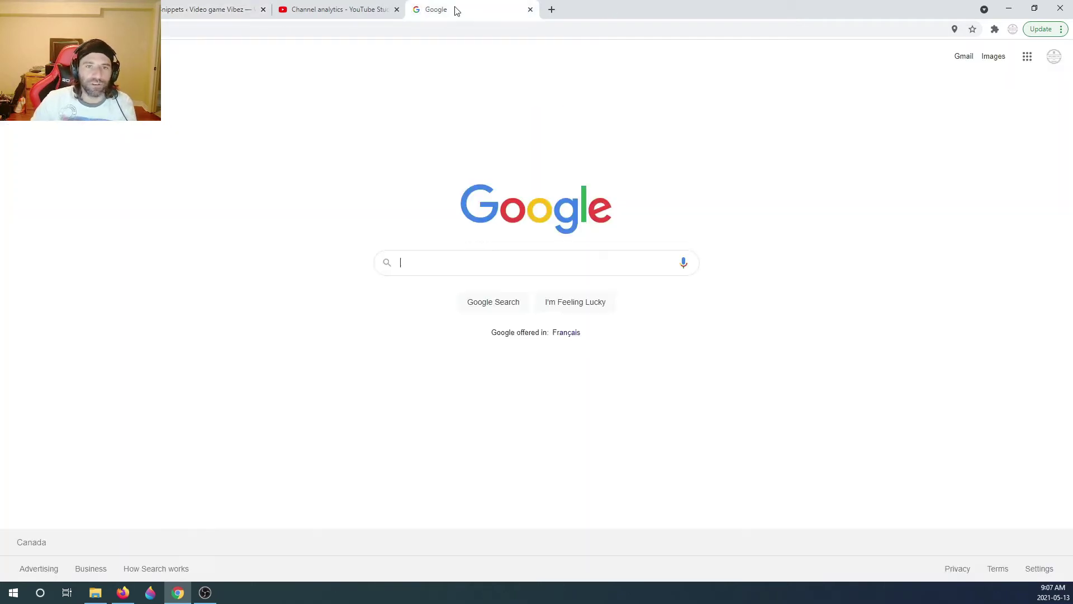
left_click(435, 258)
type("ultim")
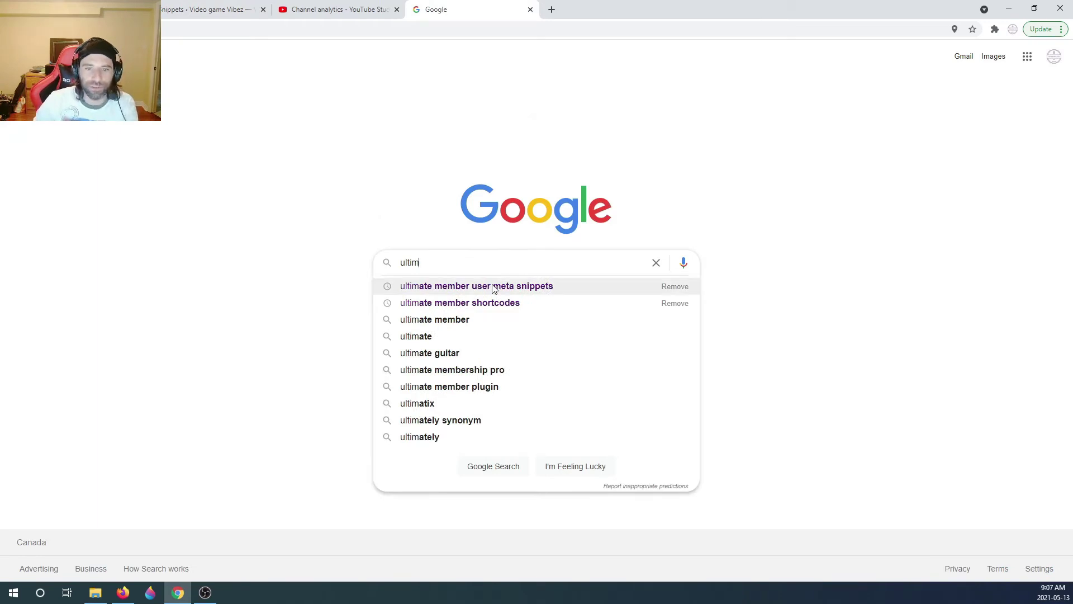
left_click(494, 288)
left_click_drag(246, 67, 196, 66)
key("BackSpace")
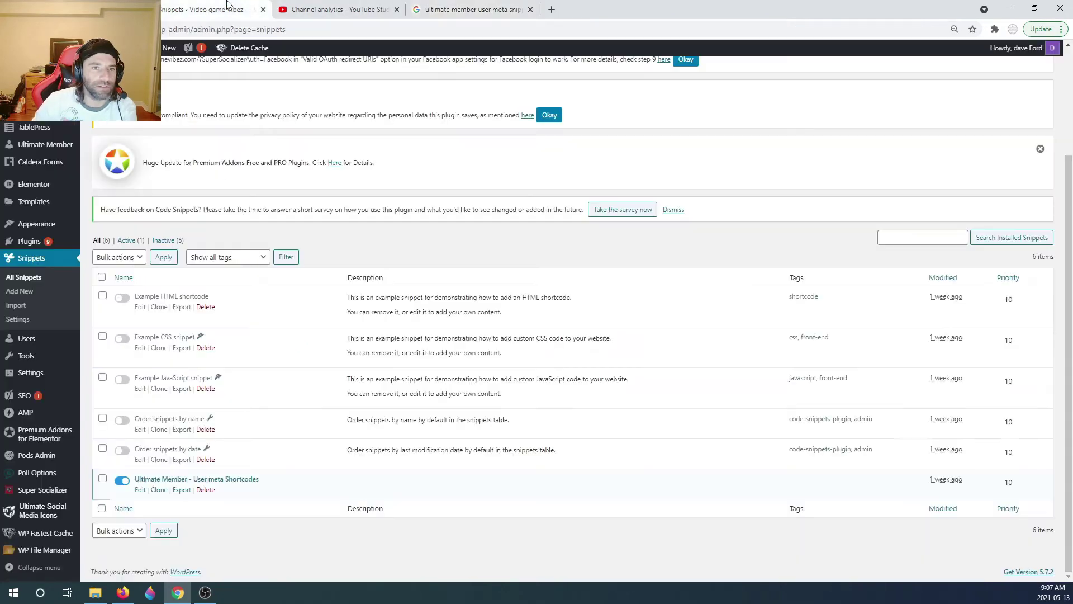
left_click(230, 9)
left_click(470, 9)
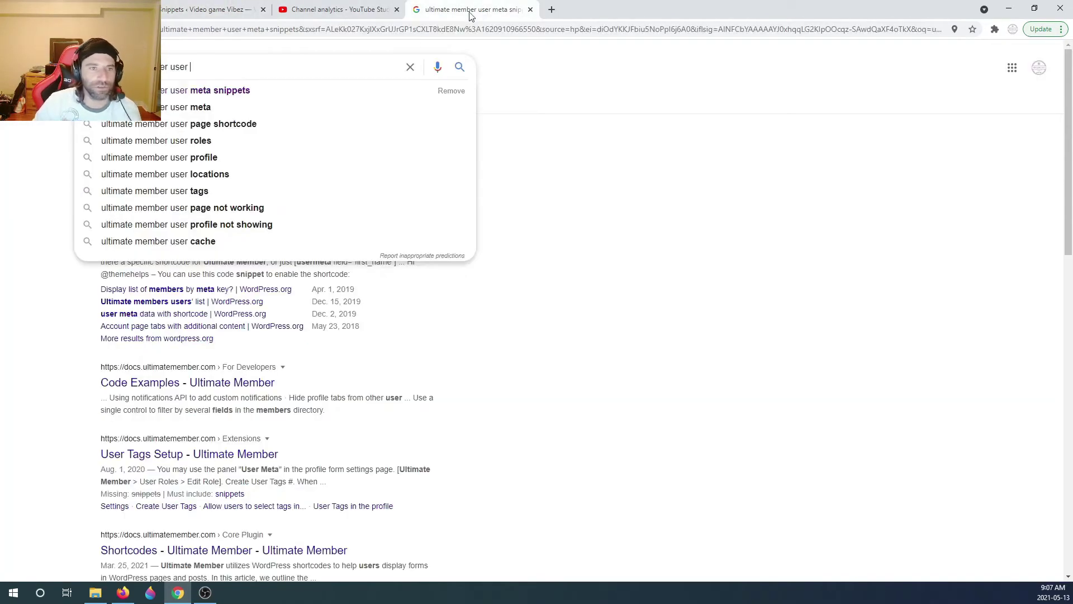
left_click(256, 123)
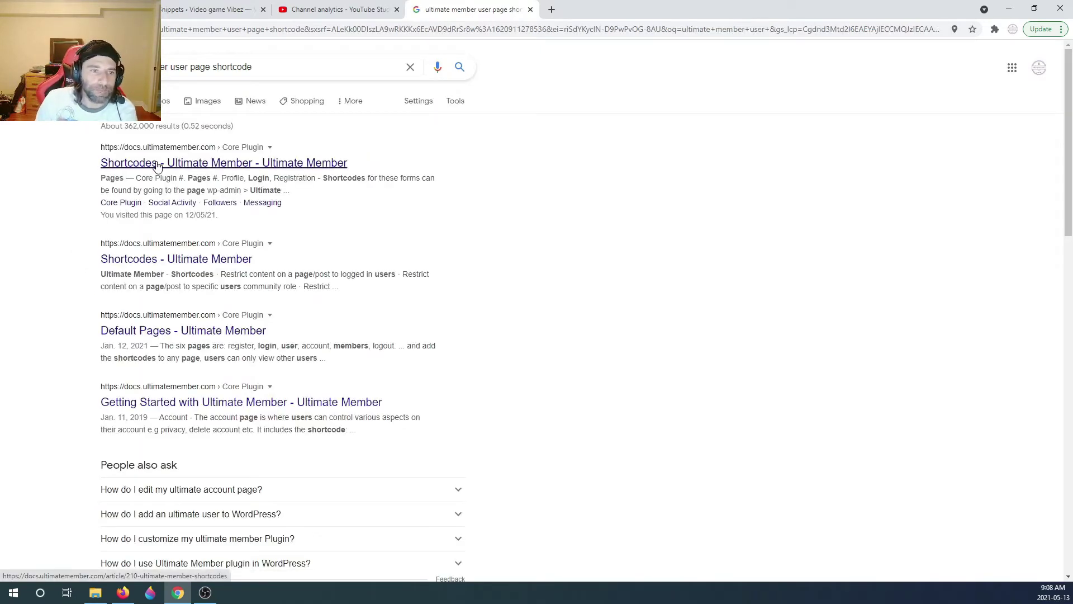
Look over the Ultimate Member Shortcodes article and its Installation category, then go back.
left_click(157, 163)
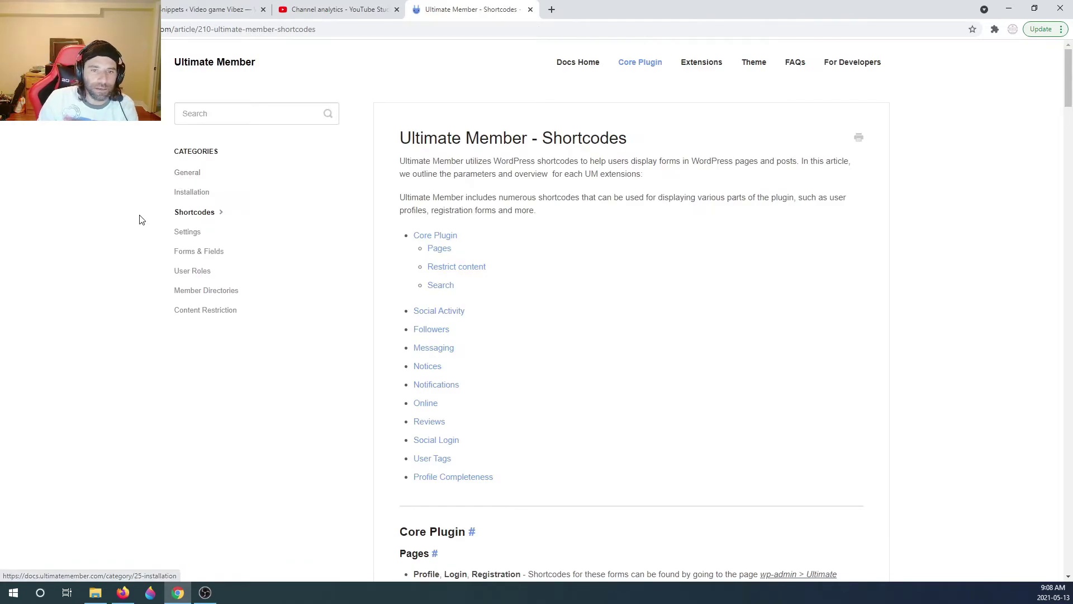
scroll(153, 235, "down", 4)
scroll(161, 236, "up", 4)
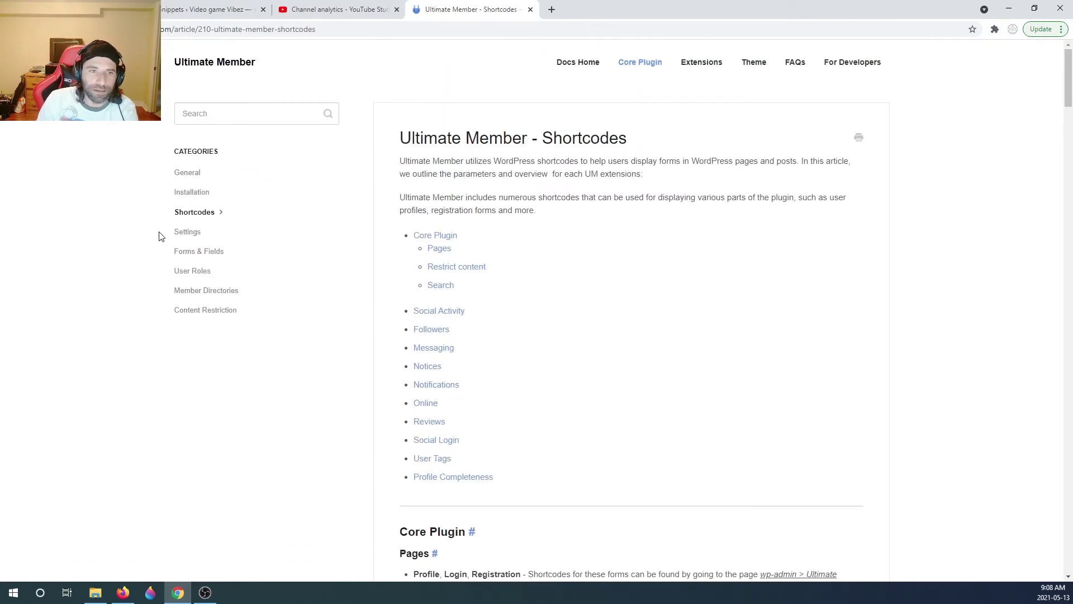
left_click(187, 194)
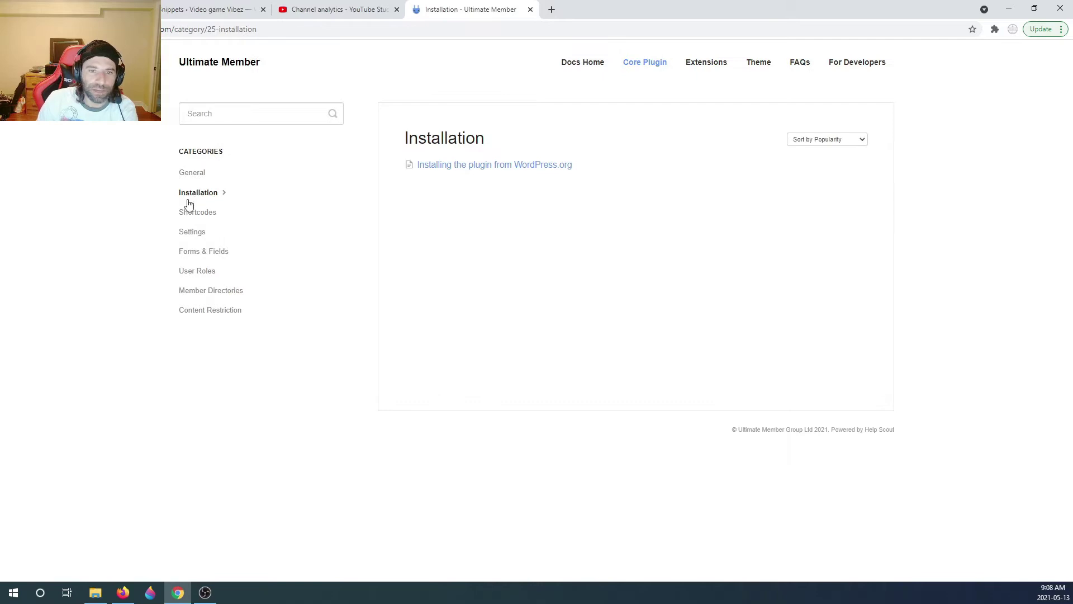
key("alt+Left")
key("alt+Left")
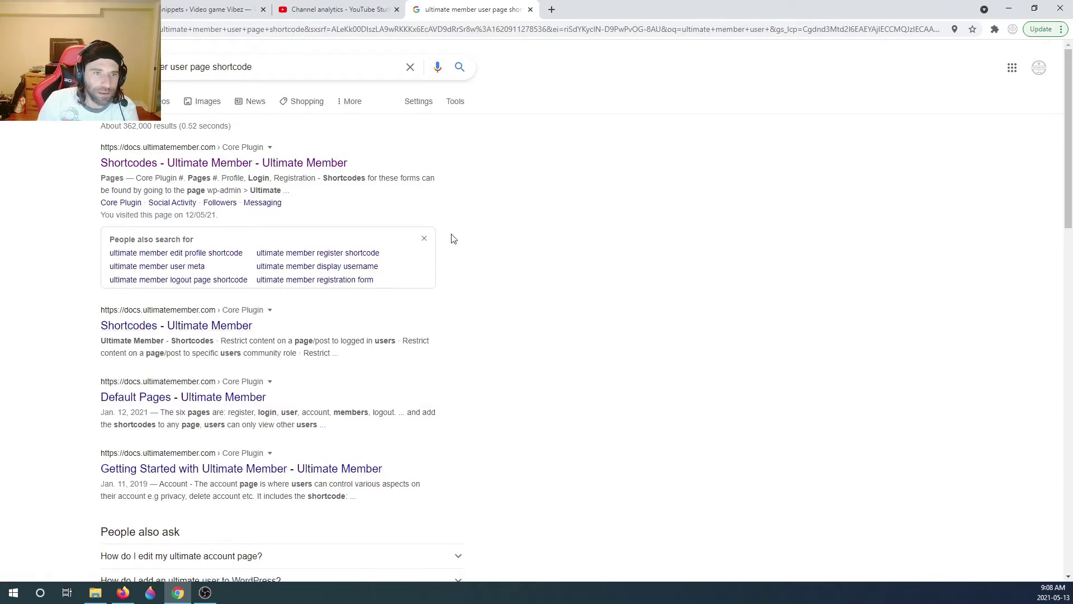
Trim the Google query and search 'ultimate member user meta snippets'.
left_click(294, 63)
key("BackSpace")
key("BackSpace")
key("BackSpace")
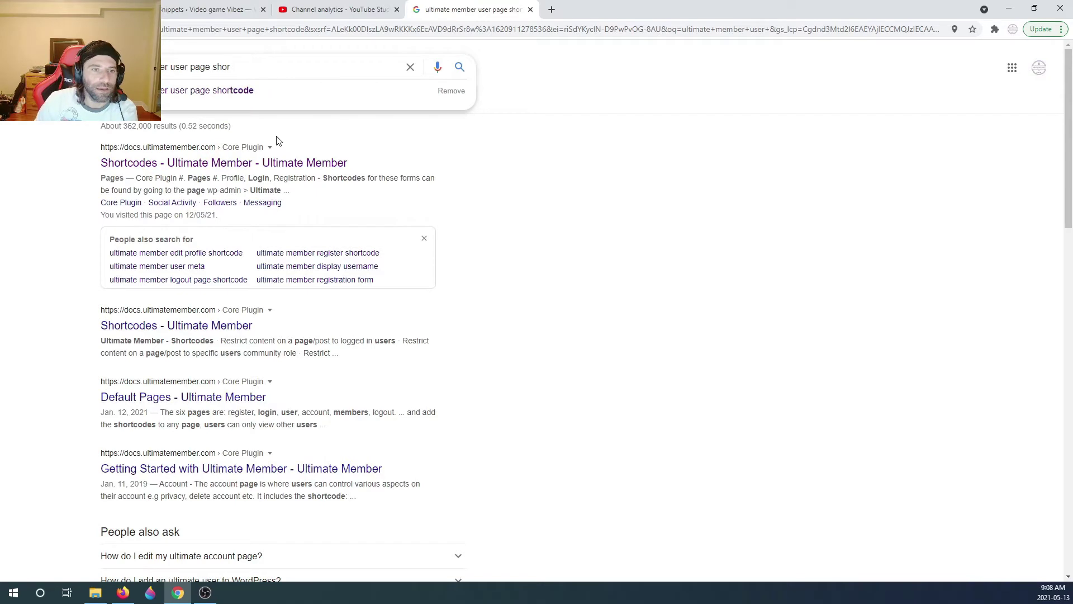
key("BackSpace")
key("BackSpace")
key("BackSpace")
key("BackSpace")
key("BackSpace")
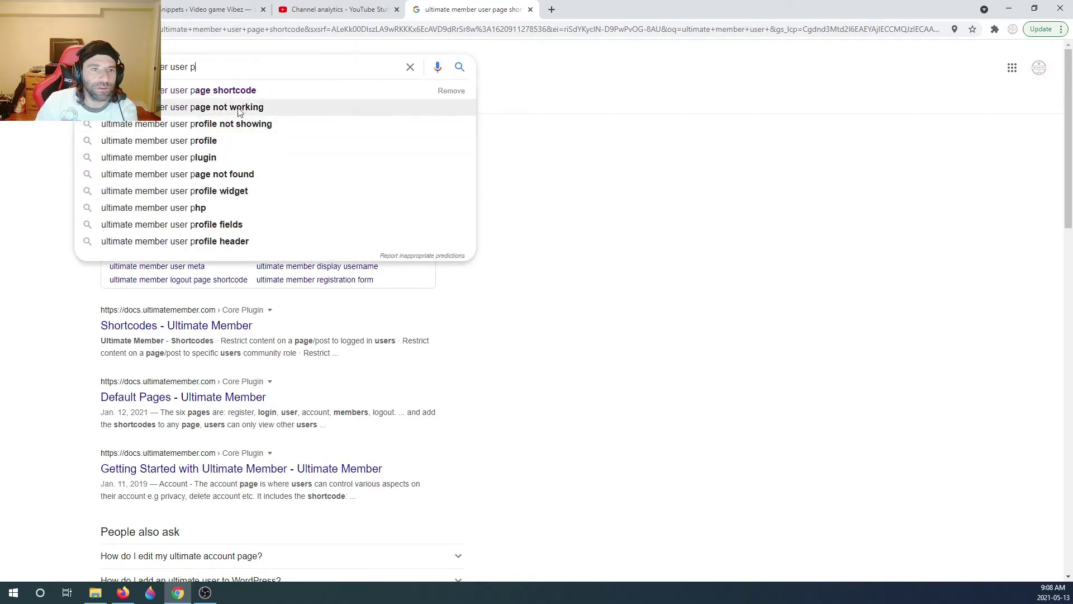
key("BackSpace")
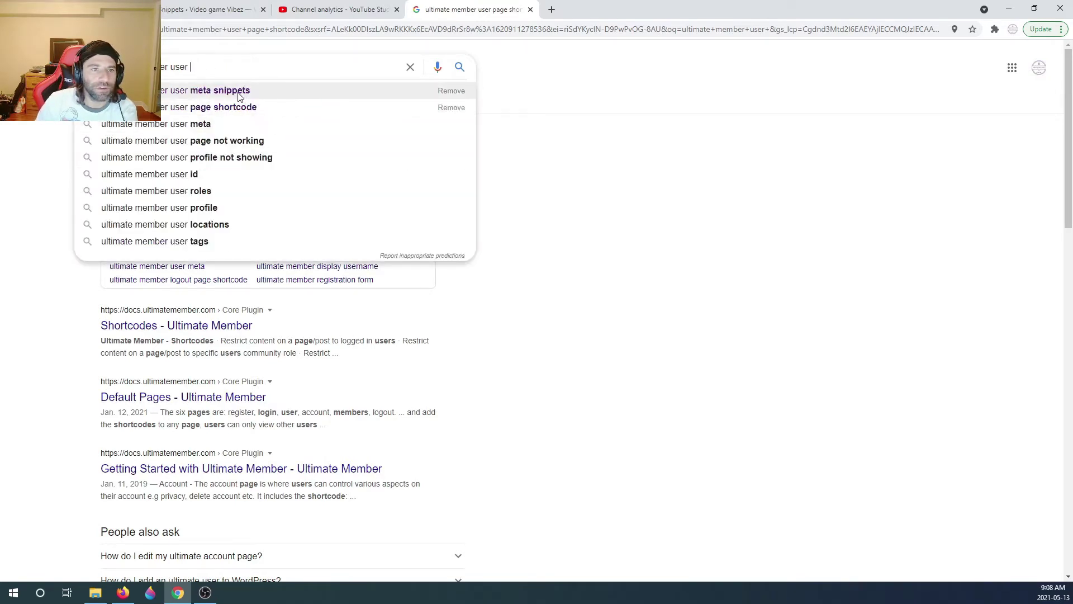
left_click(234, 91)
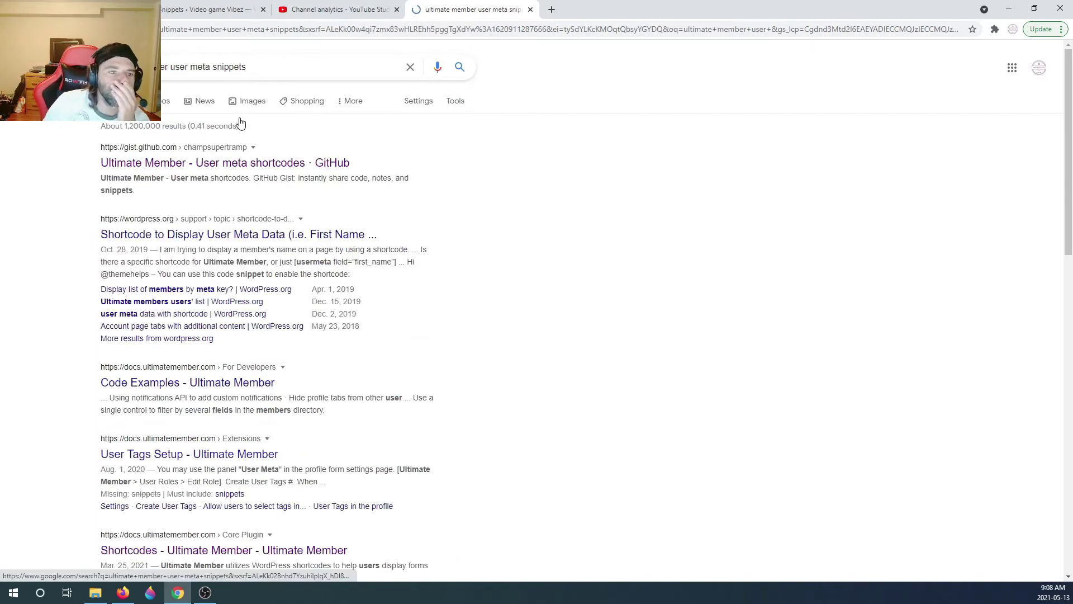
Copy all the code from the Ultimate Member user meta shortcodes GitHub Gist, then return to WordPress Snippets.
left_click(226, 168)
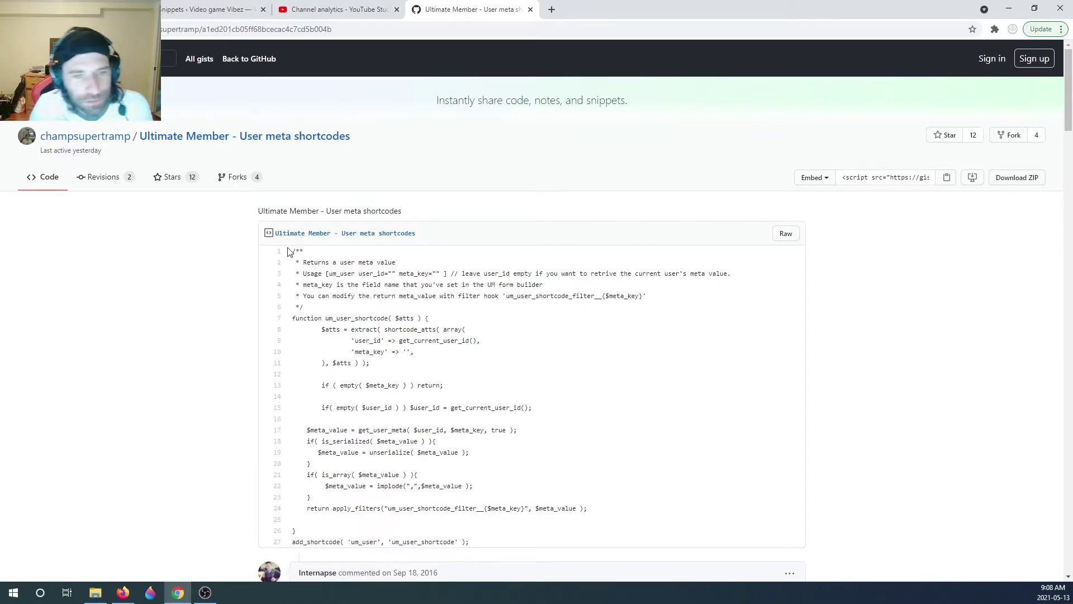
left_click_drag(293, 250, 505, 479)
key("ctrl+c")
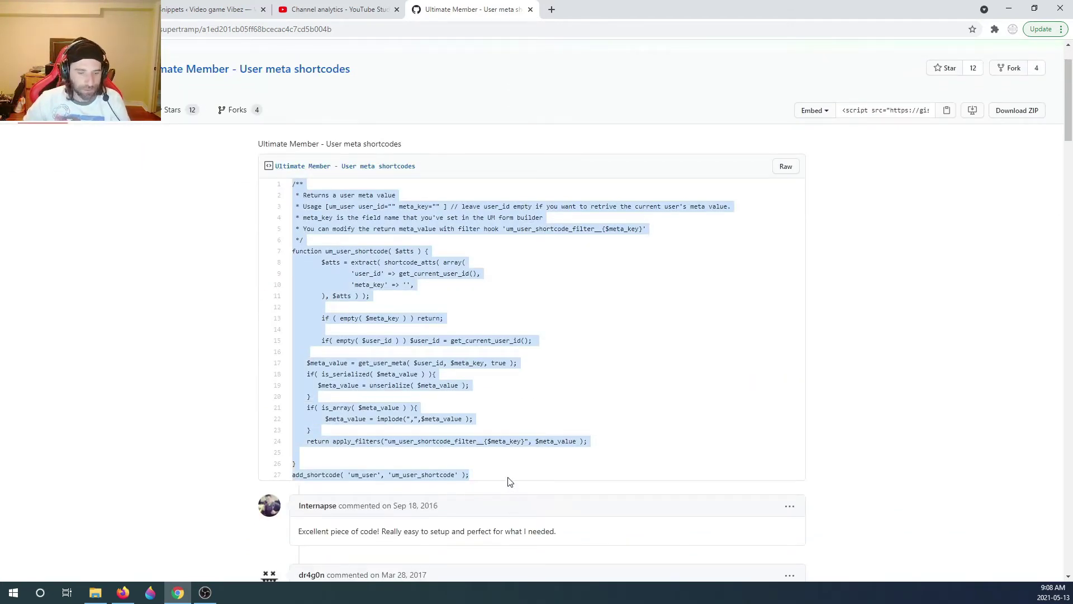
left_click(210, 9)
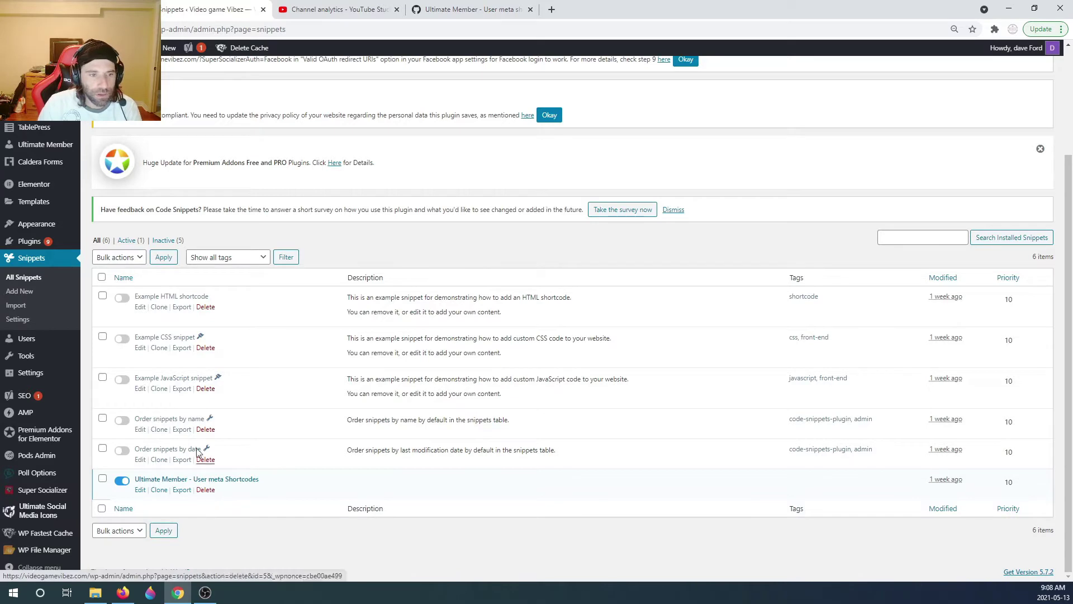
Create a new snippet titled 'meta code 2' and paste the copied shortcode code into it.
left_click(16, 292)
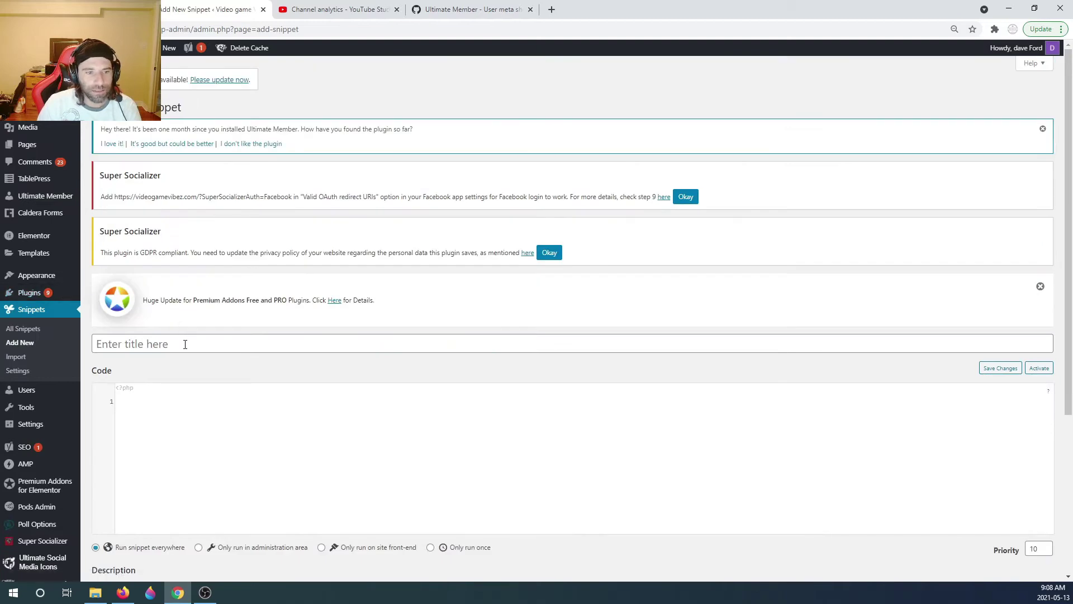
left_click(184, 344)
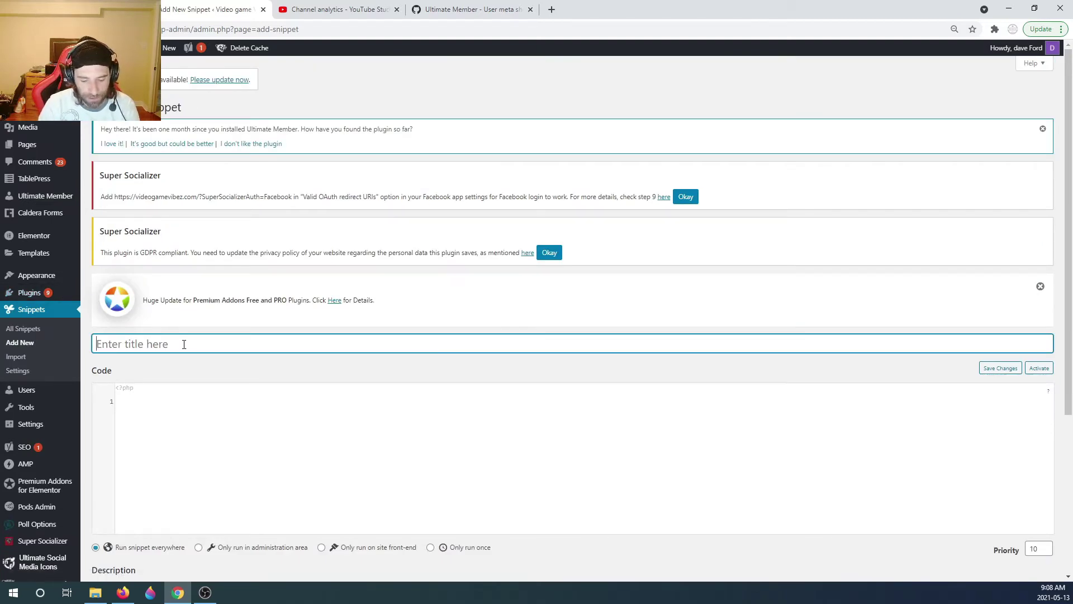
type("meta code 2")
left_click(170, 400)
key("ctrl+v")
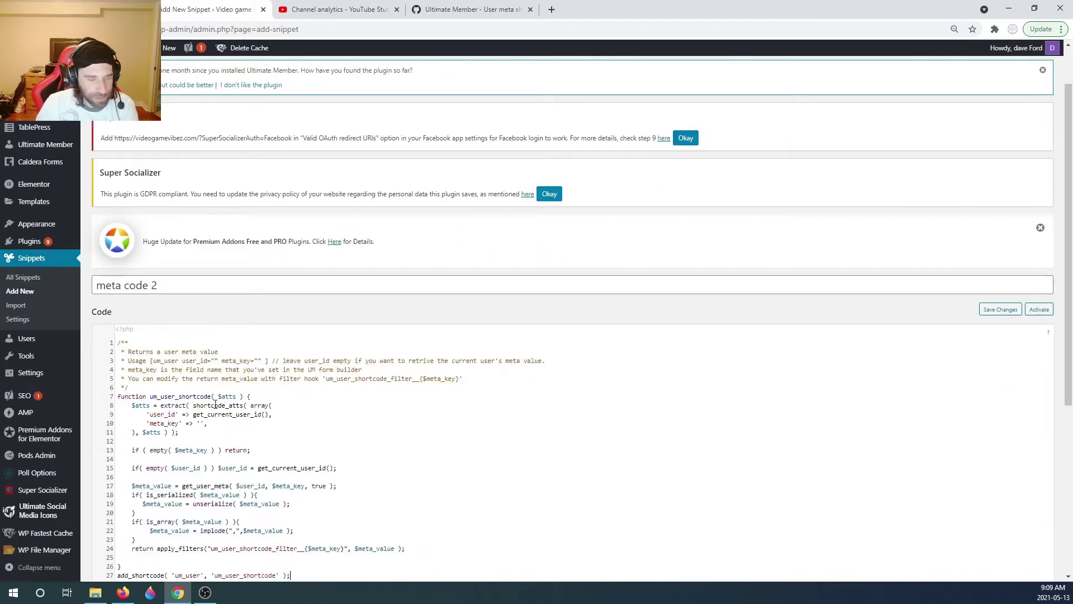
scroll(208, 403, "down", 5)
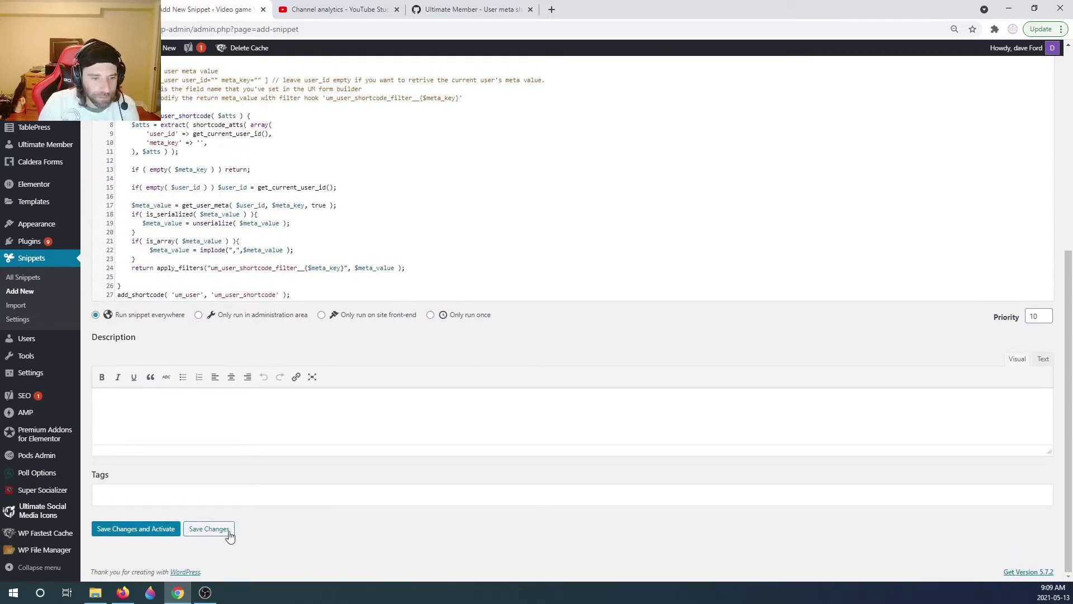
Save the snippet, then save it again with activation.
left_click(209, 528)
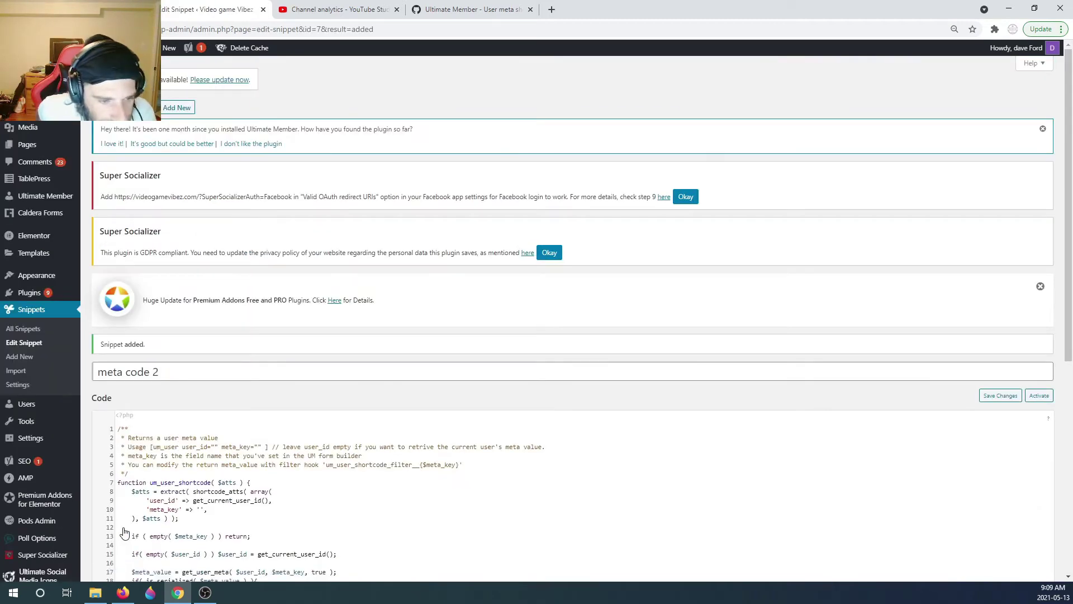
scroll(205, 424, "down", 7)
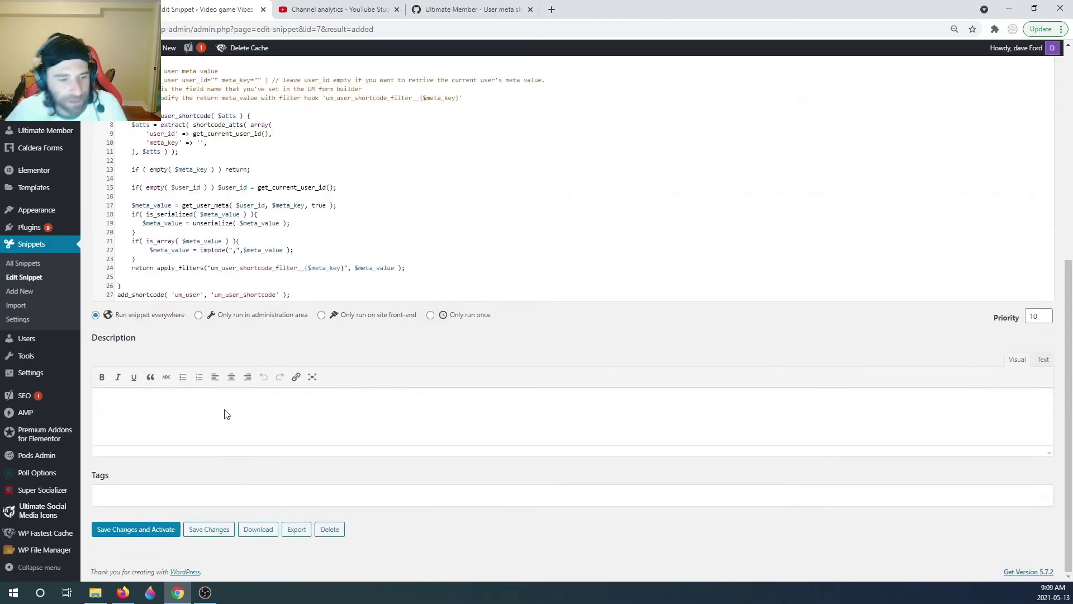
left_click(142, 529)
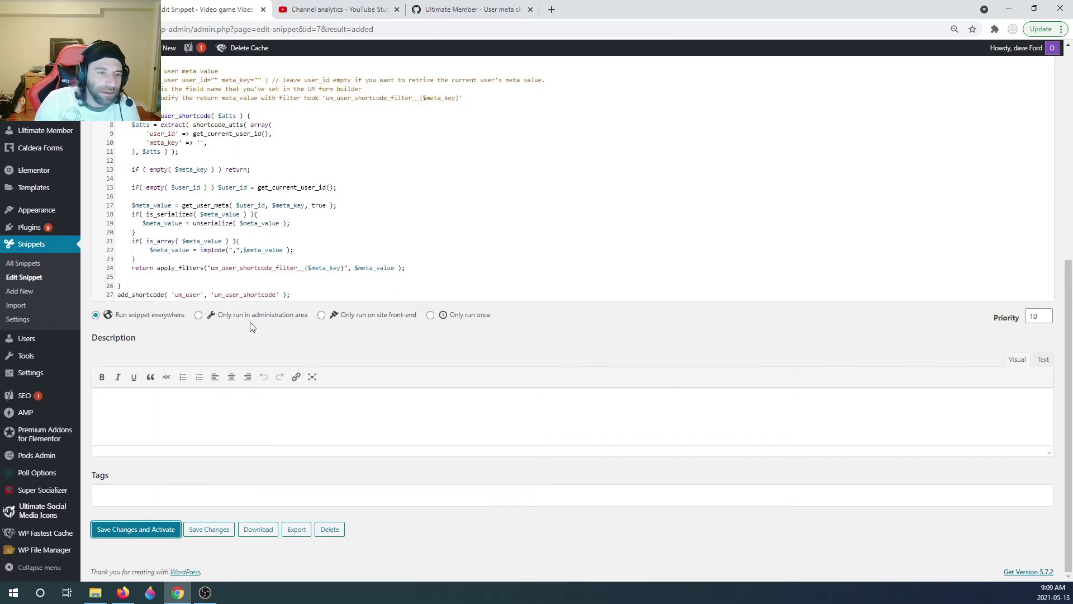
scroll(250, 327, "down", 2)
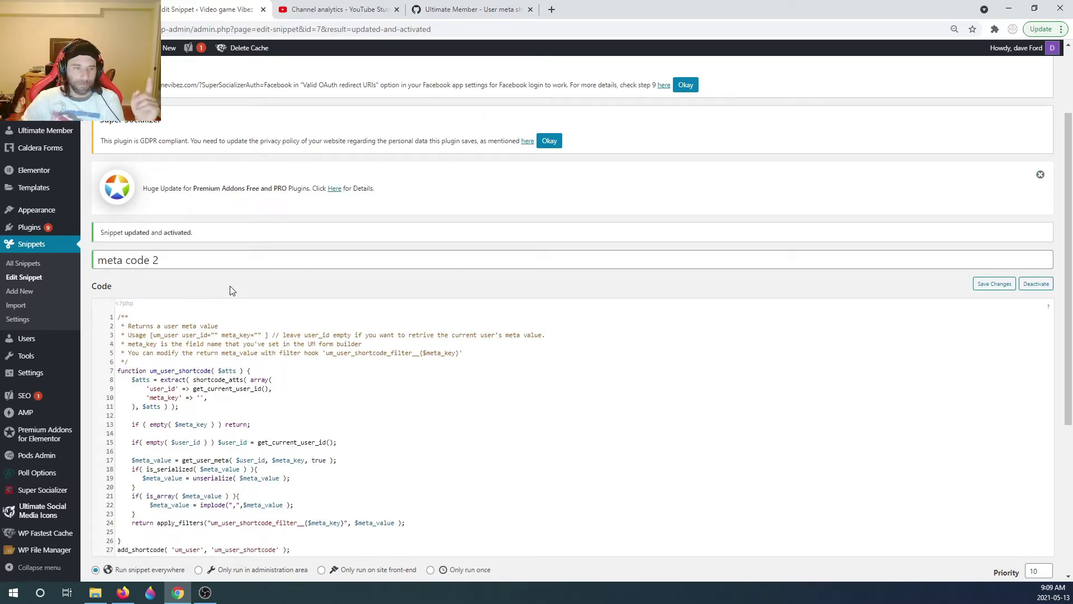
Deactivate the 'meta code 2' snippet.
mouse_move(56, 349)
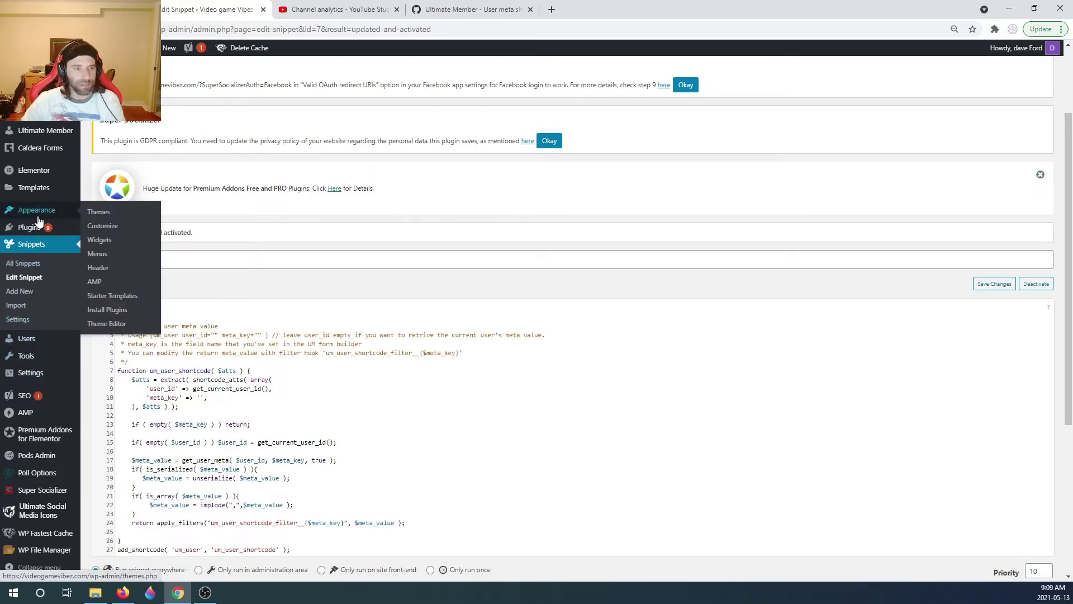
mouse_move(47, 217)
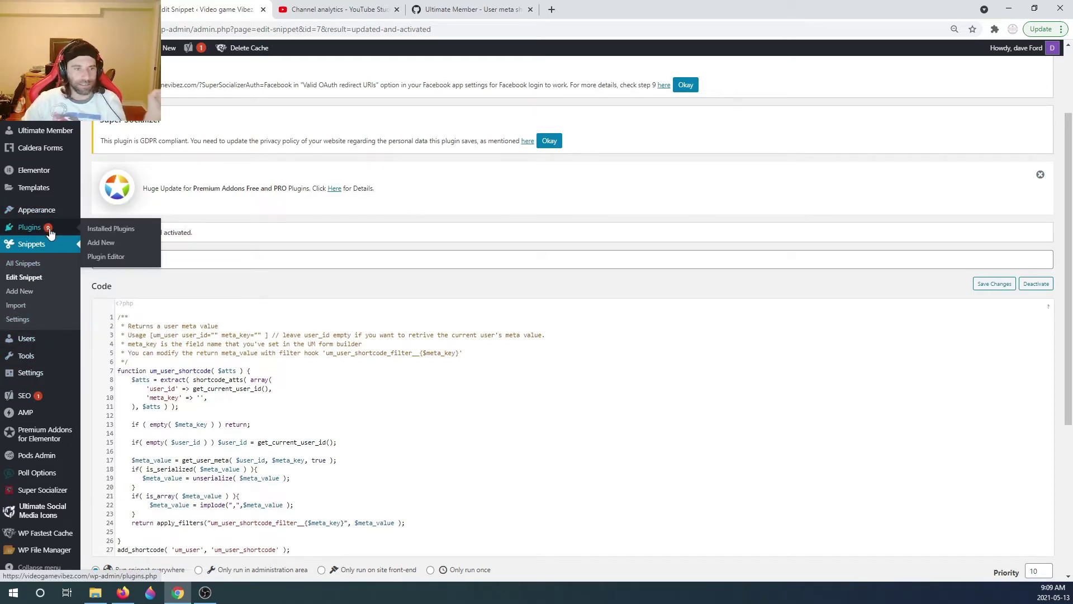
left_click(1036, 285)
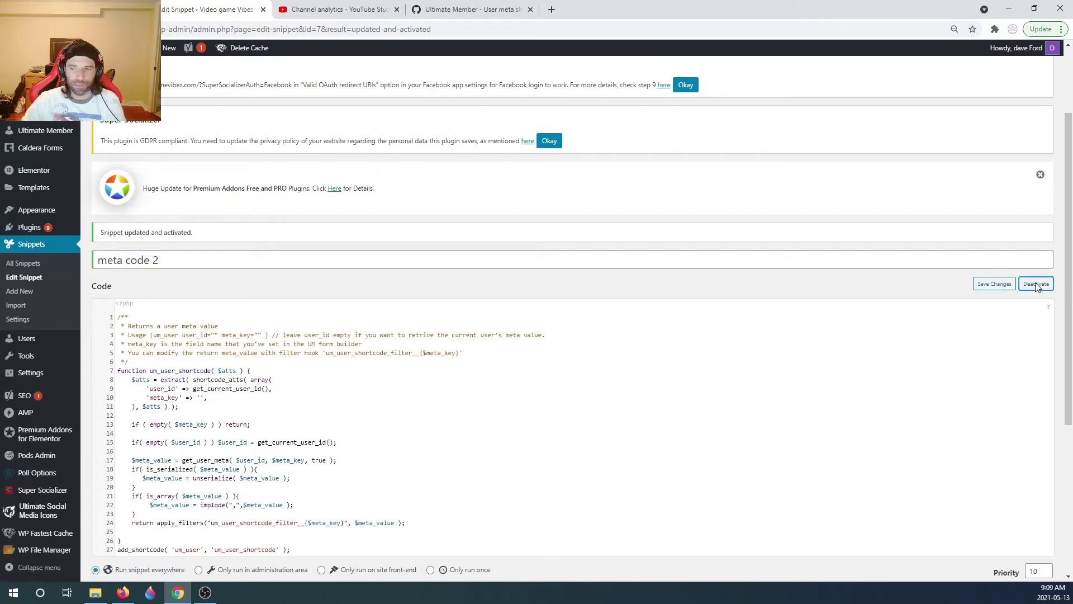
Delete 'meta code 2' from All Snippets and confirm the permanent deletion.
left_click(23, 263)
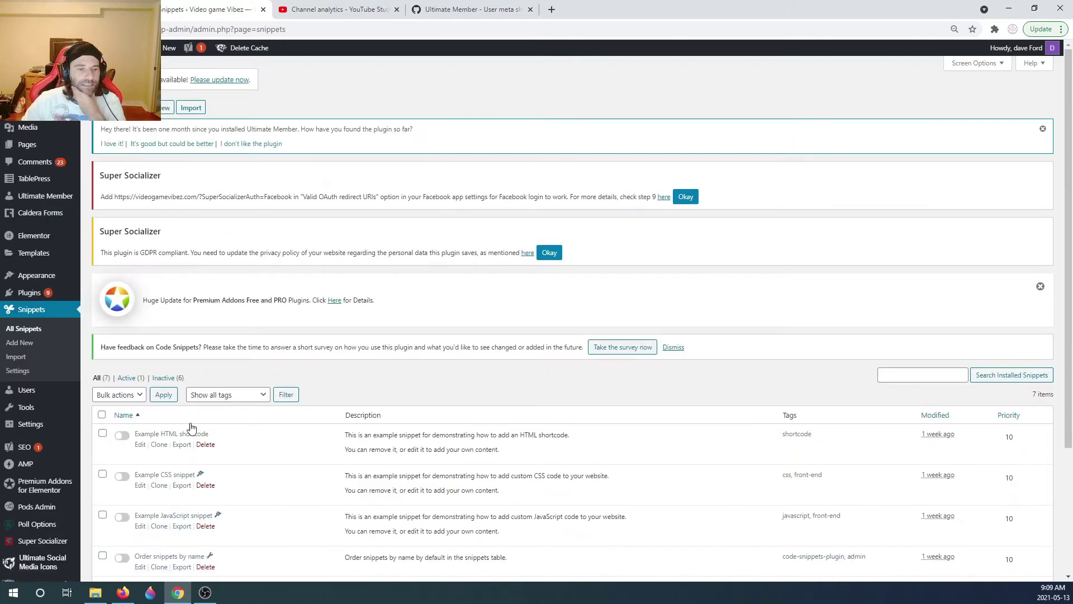
scroll(307, 482, "down", 3)
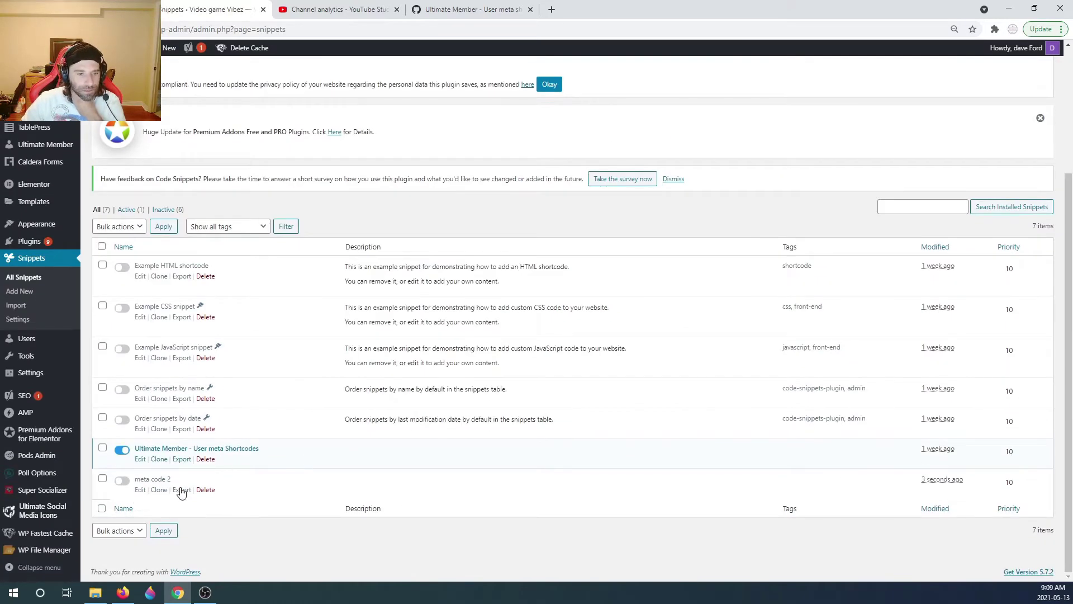
left_click(205, 490)
left_click(590, 98)
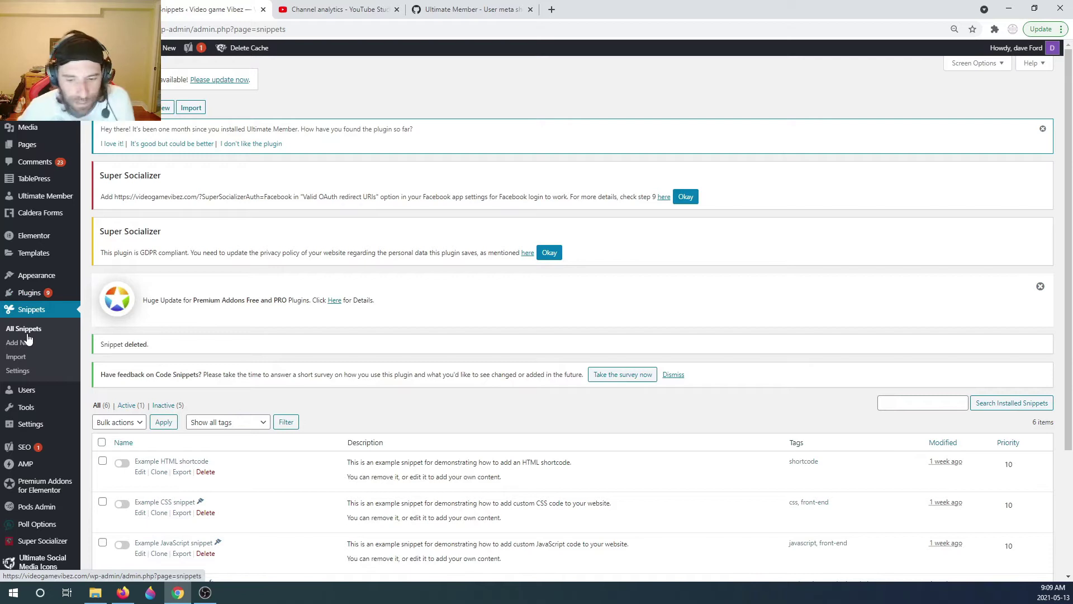
Search Add Plugins for 'Pods' and check that Pods – Custom Content Types and Fields is active.
mouse_move(37, 293)
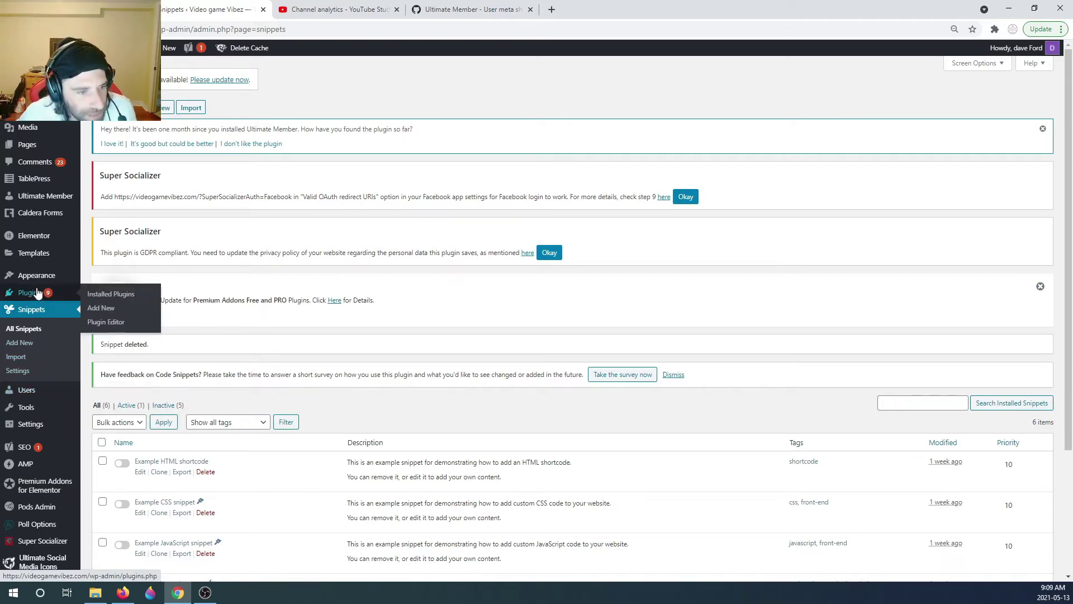
left_click(101, 308)
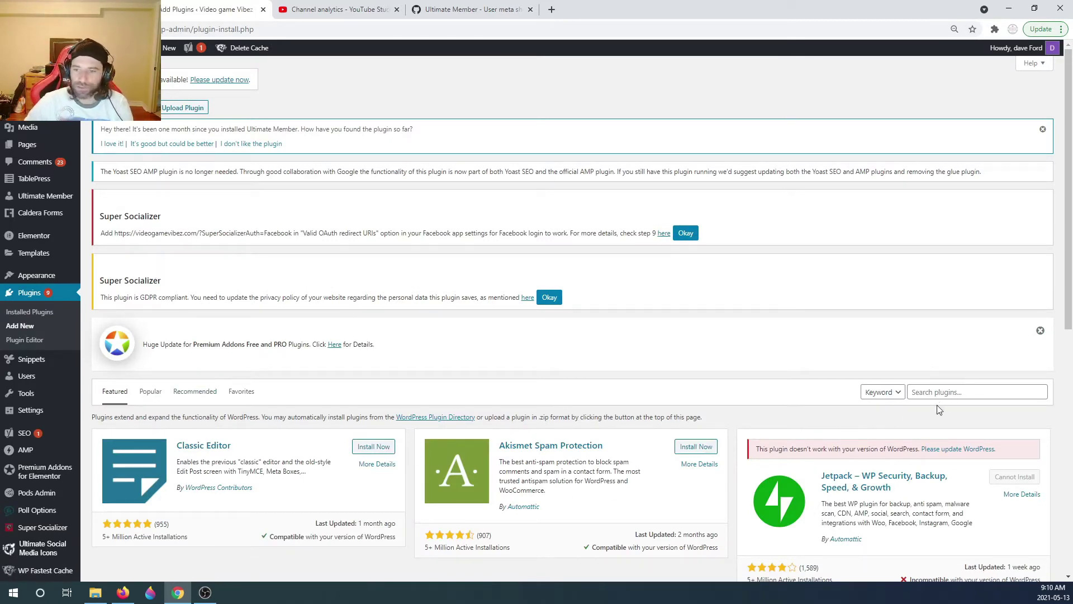
left_click(961, 395)
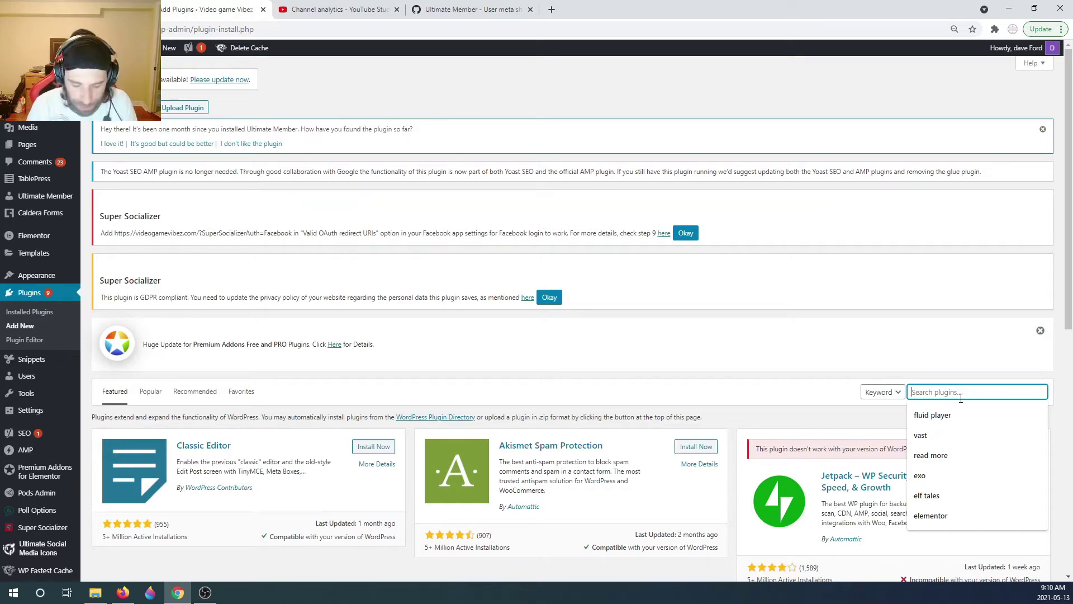
type("Pods")
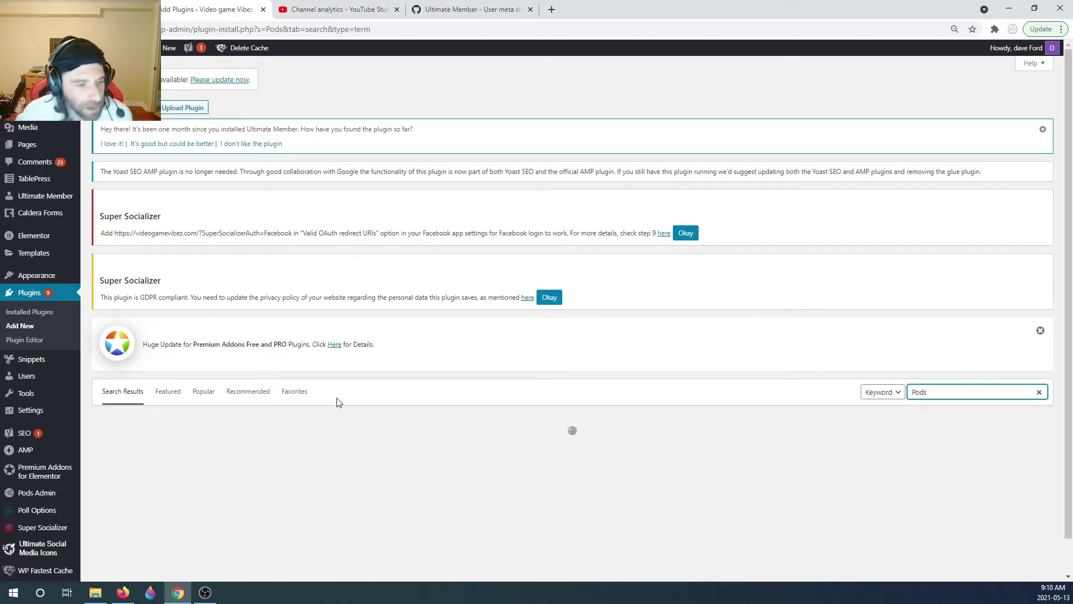
scroll(337, 345, "down", 1)
scroll(336, 345, "down", 3)
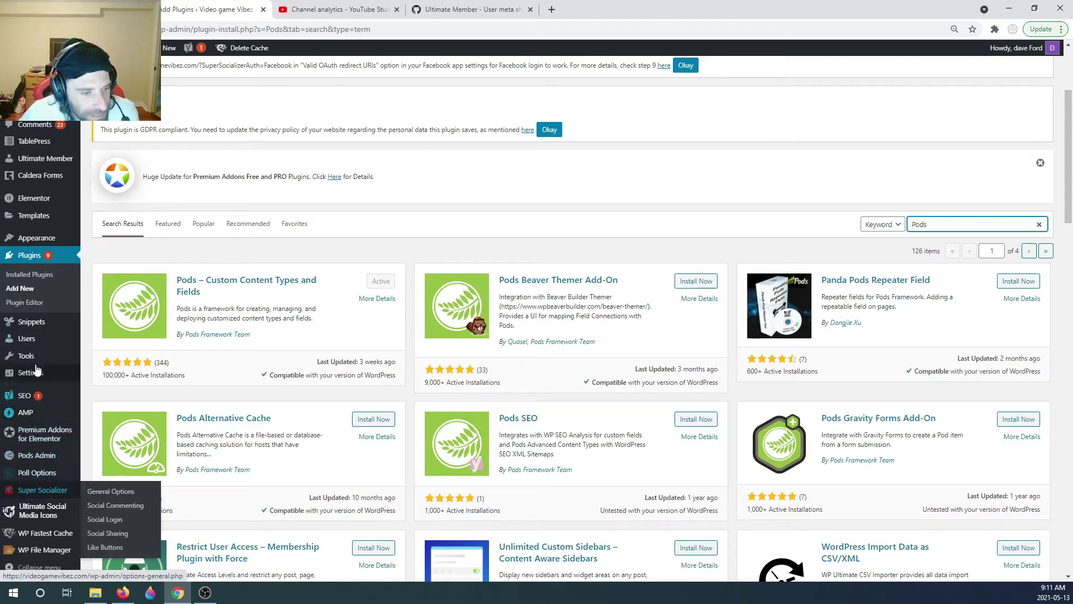
In Pods Admin's Add New wizard, try Create New with Custom Settings Page, then reset the wizard.
left_click(40, 458)
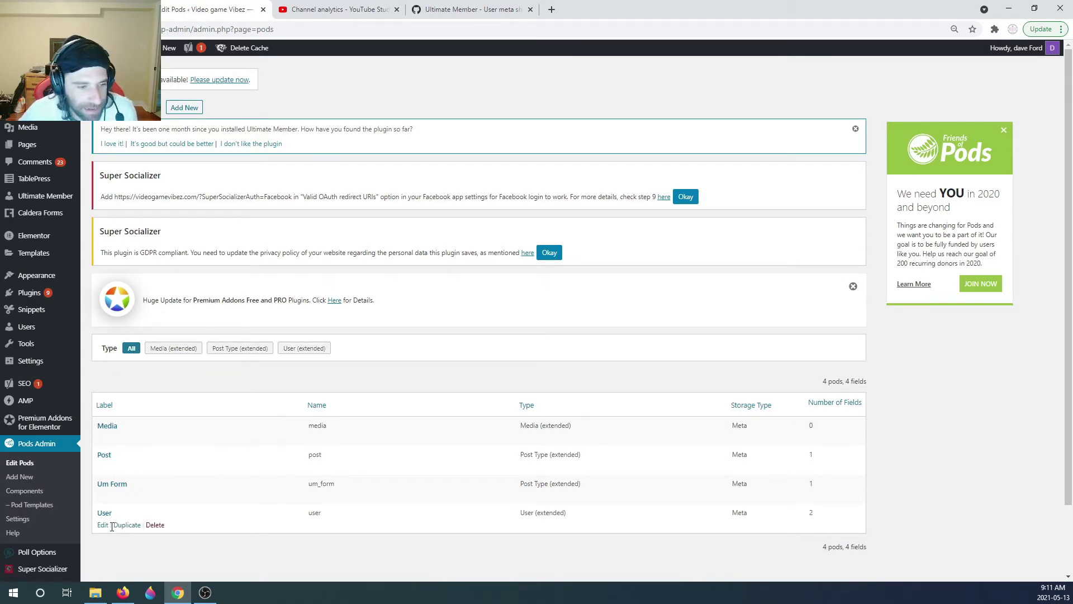
left_click(30, 480)
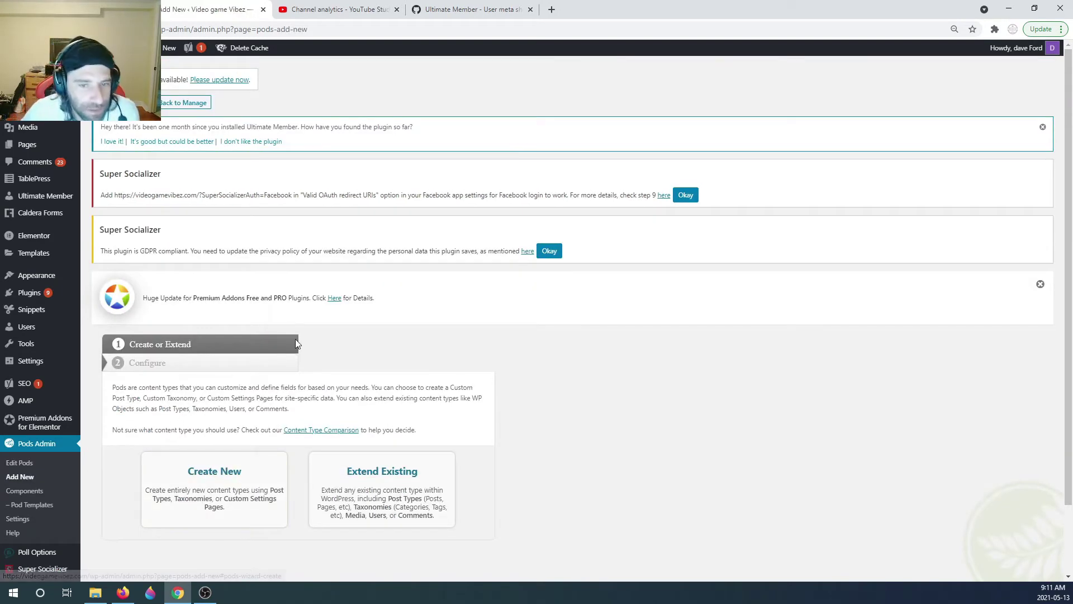
scroll(374, 349, "down", 2)
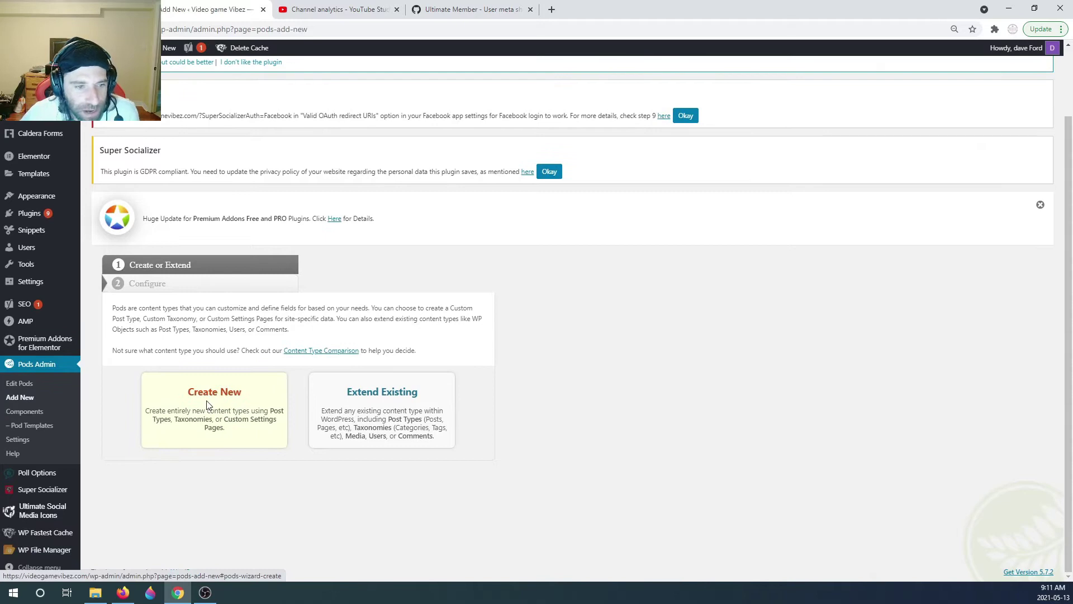
left_click(209, 406)
left_click(264, 387)
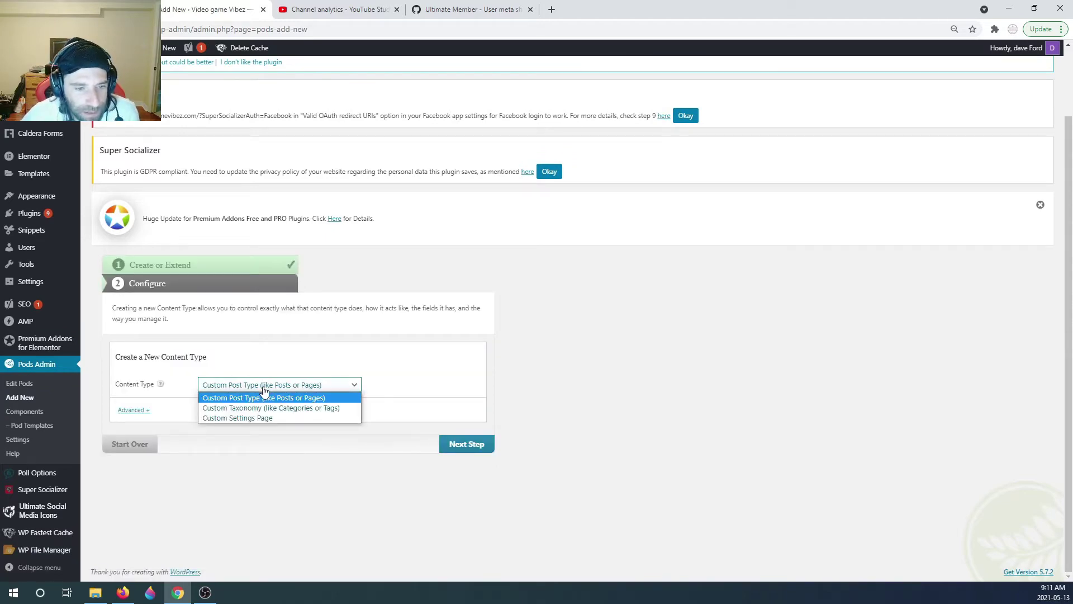
left_click(254, 417)
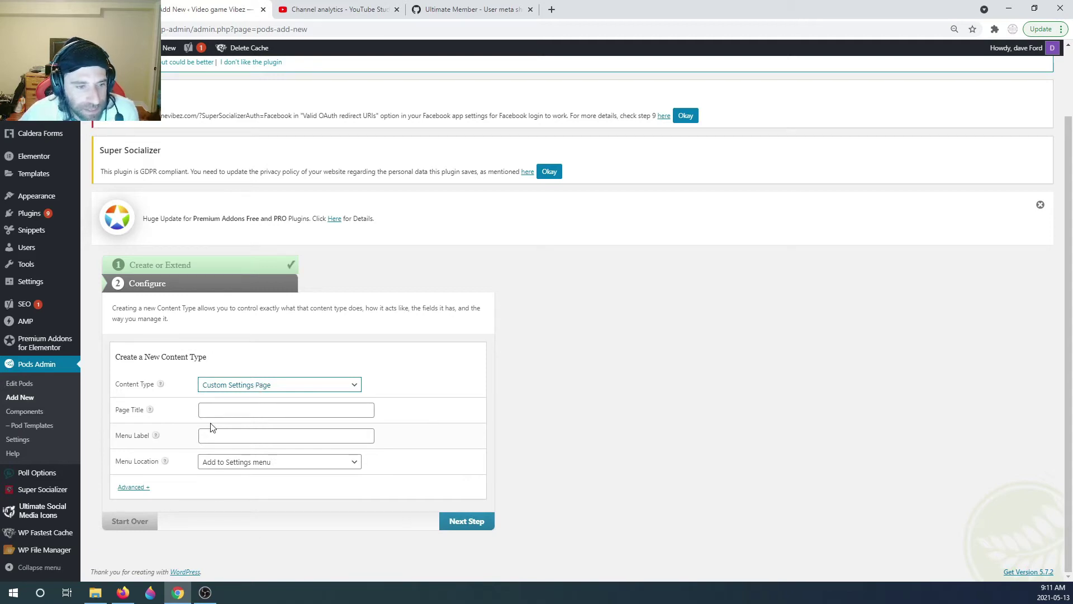
left_click(268, 390)
left_click(565, 408)
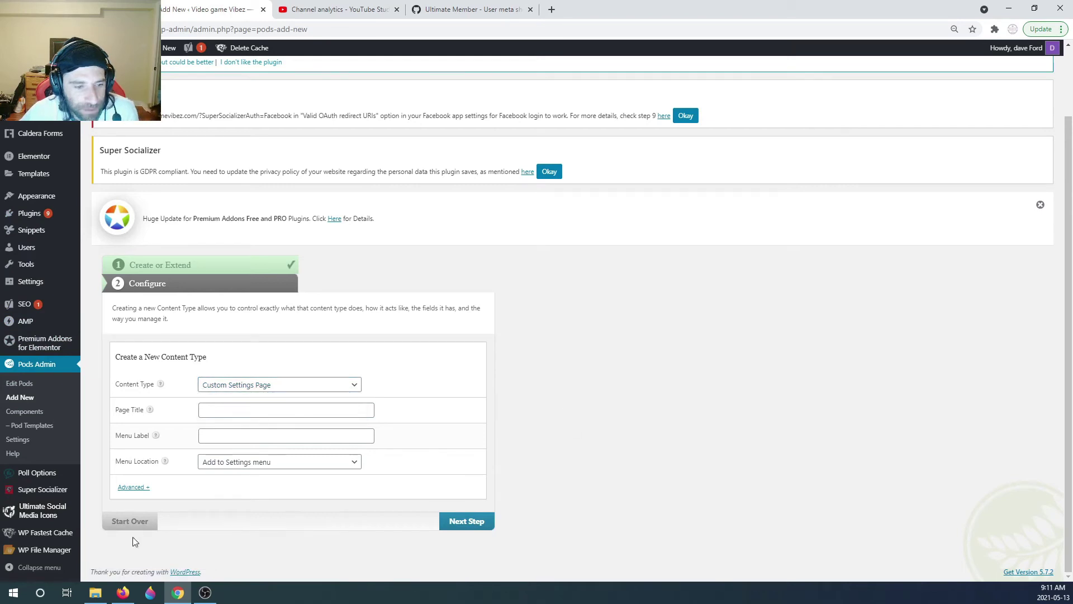
left_click(130, 521)
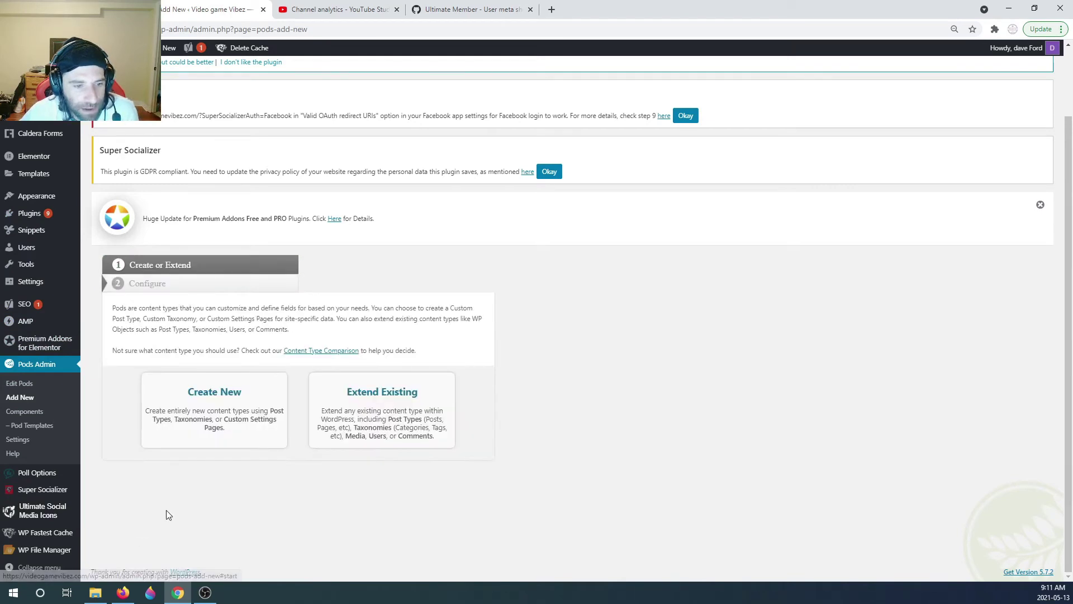
Try Extend Existing with Post Types as the content type, then return to Edit Pods.
left_click(352, 413)
left_click(249, 386)
left_click(249, 400)
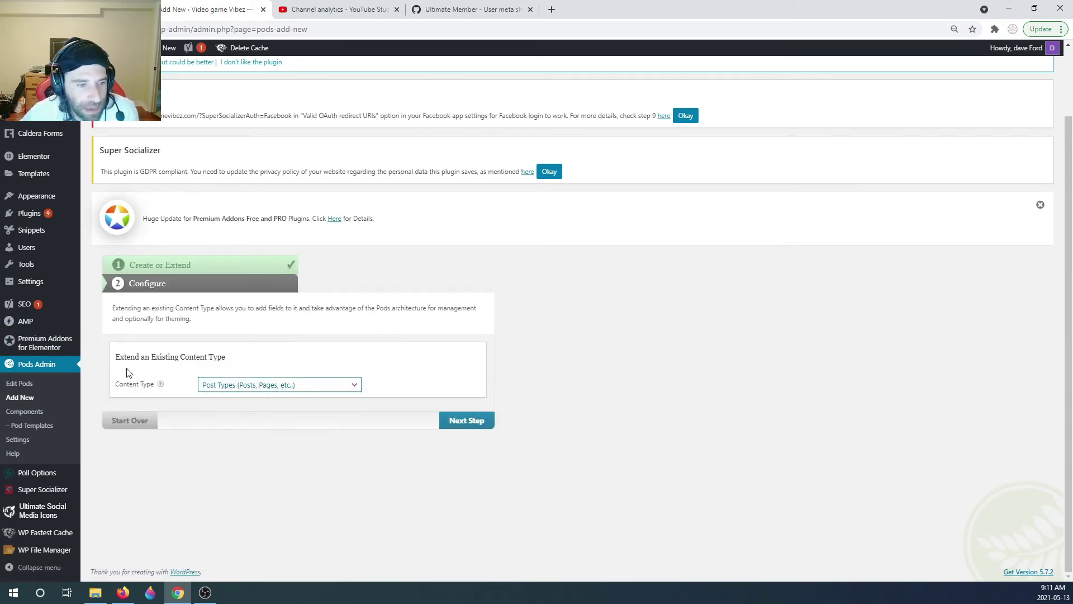
left_click(5, 384)
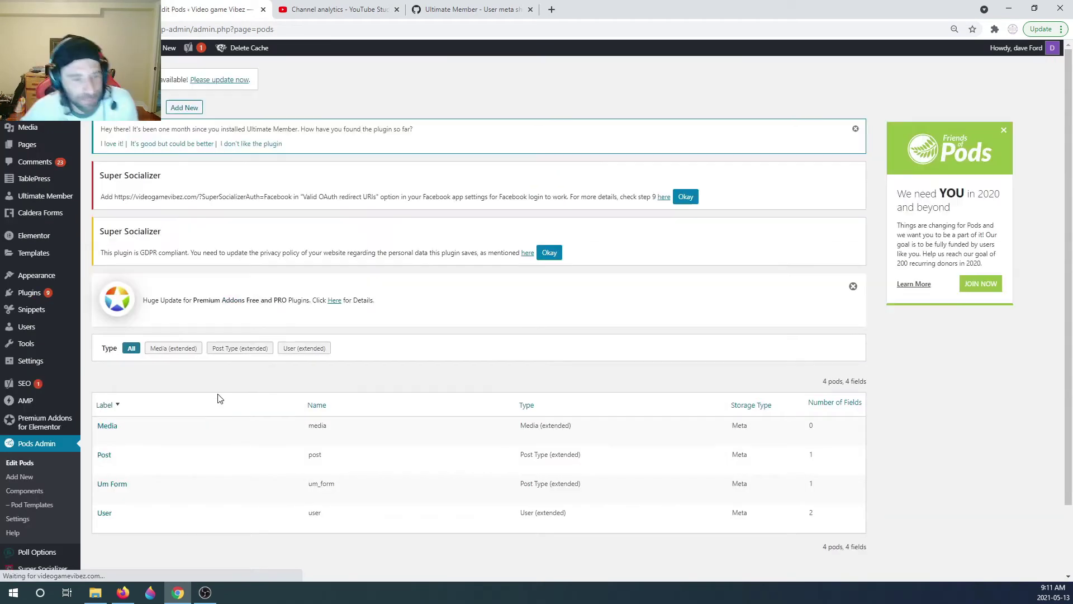
Edit the User pod and delete its Exoclick Test field, confirming with OK.
mouse_move(109, 523)
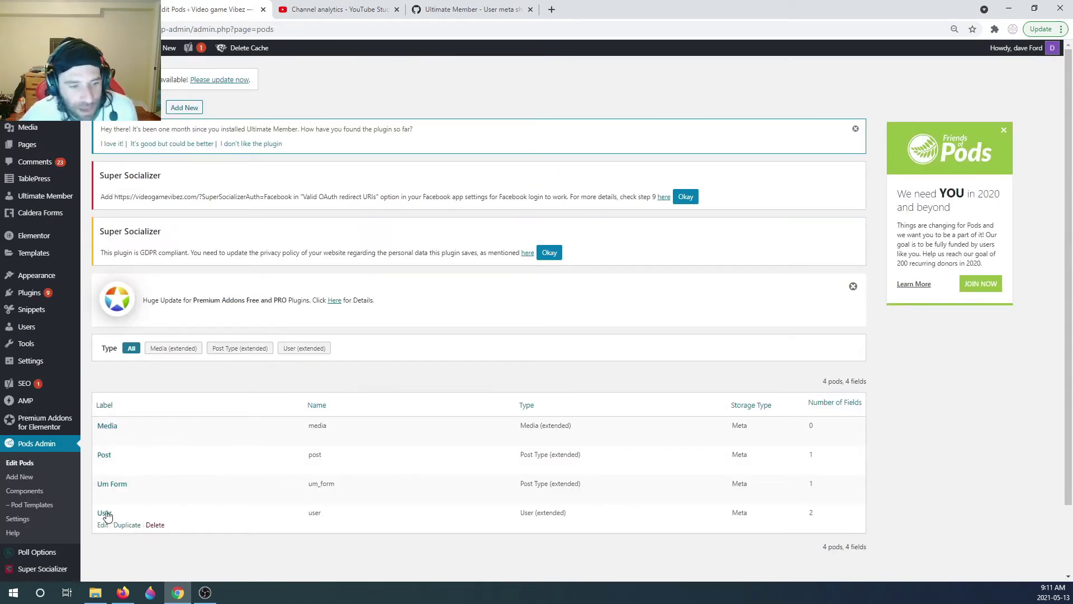
left_click(102, 525)
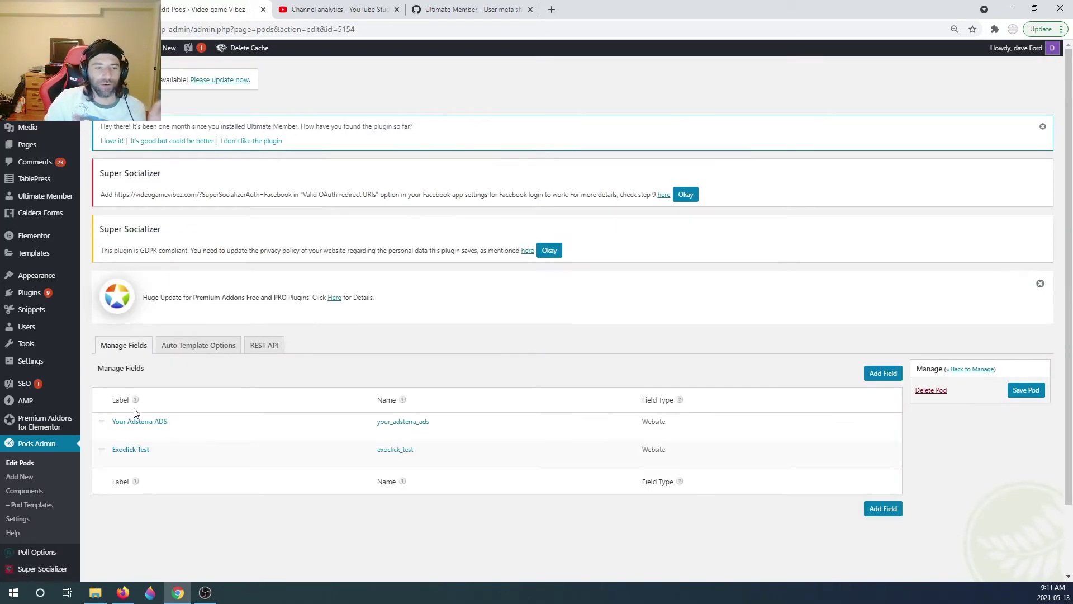
mouse_move(283, 467)
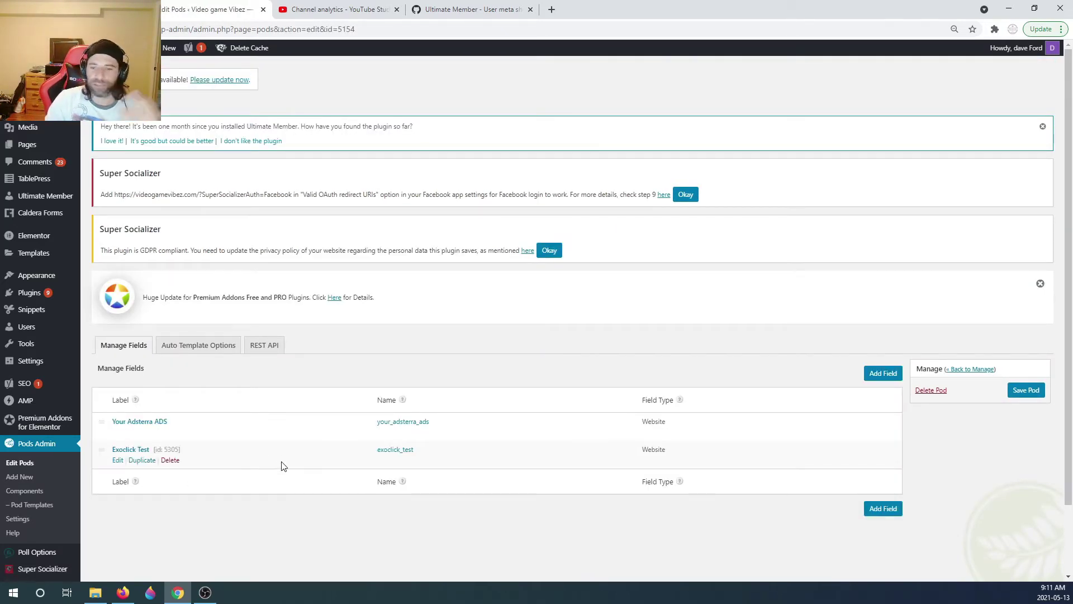
left_click(166, 463)
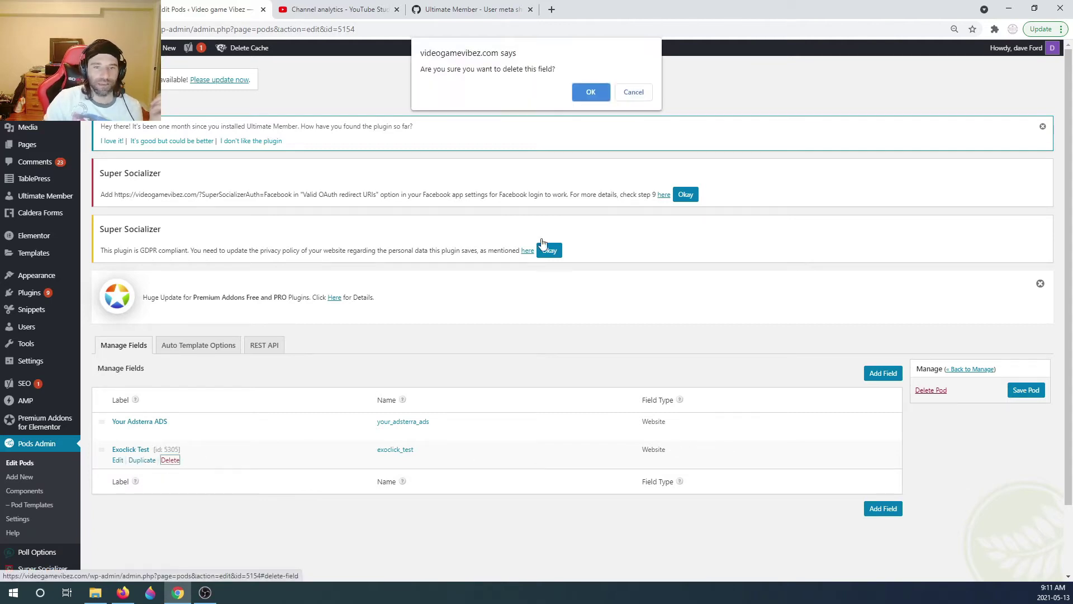
left_click(591, 92)
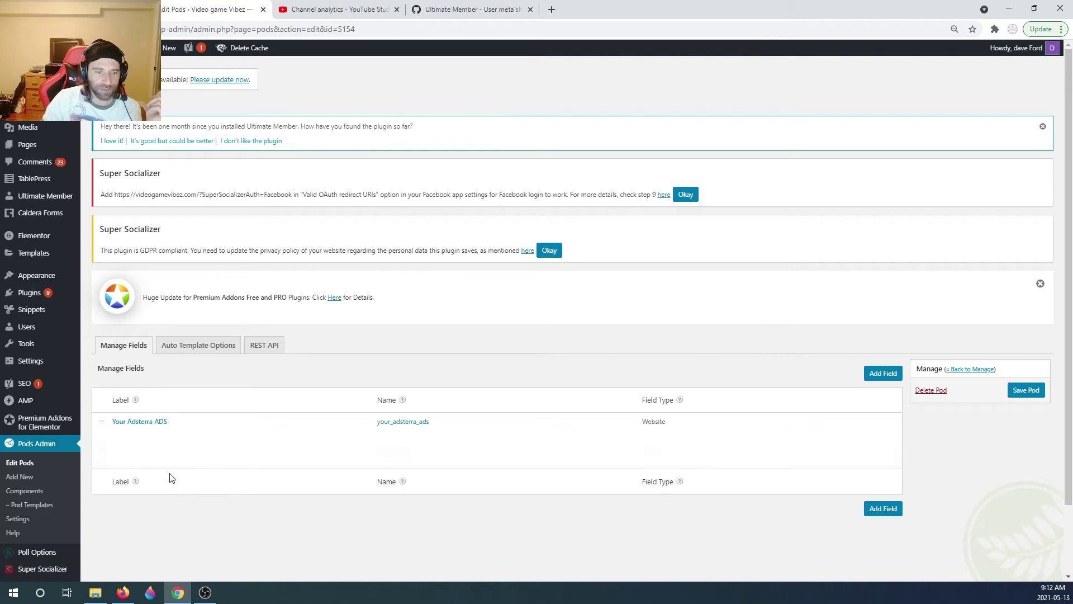